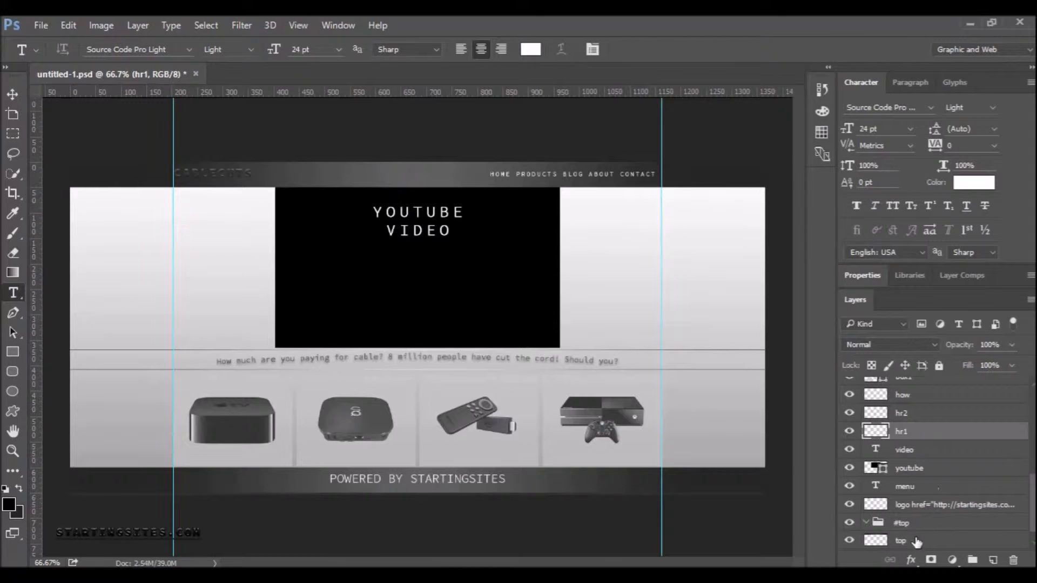
# Move the logo and menu layers into the #top group, collapse it, and create a group named #content above it
pyautogui.click(915, 507)
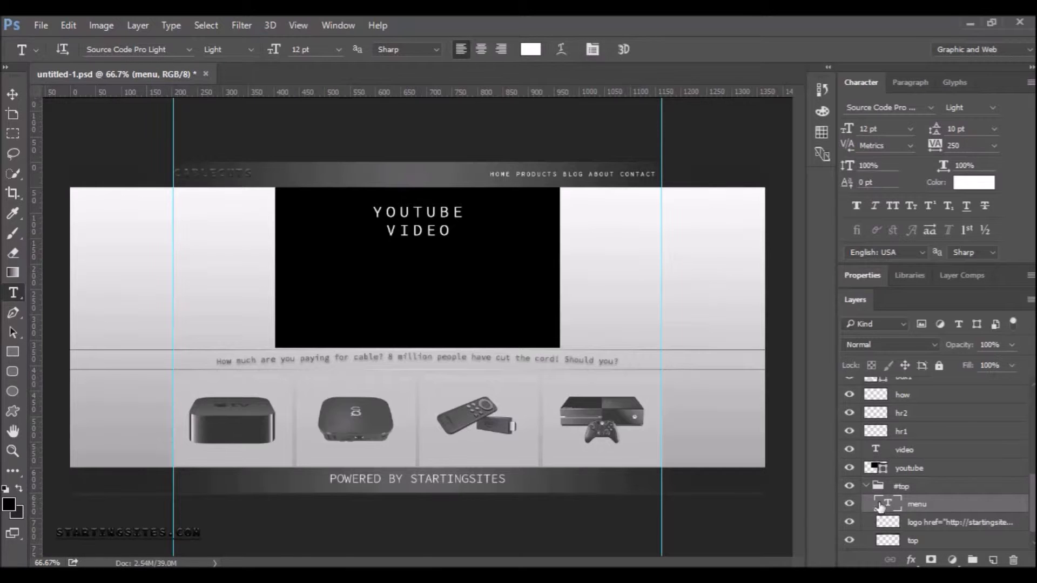
pyautogui.click(867, 486)
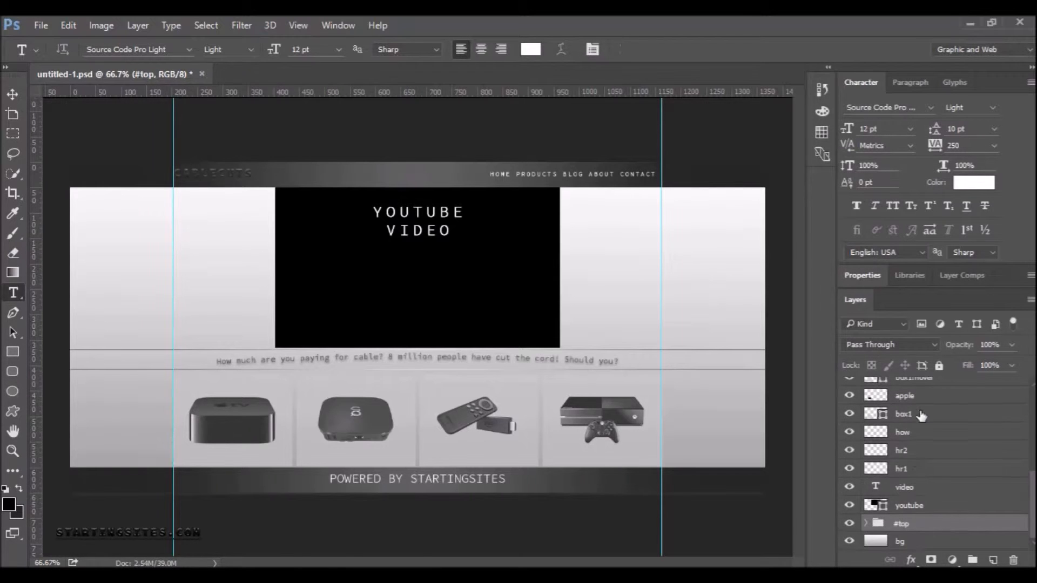
pyautogui.click(972, 559)
pyautogui.doubleClick(901, 524)
pyautogui.write('#content')
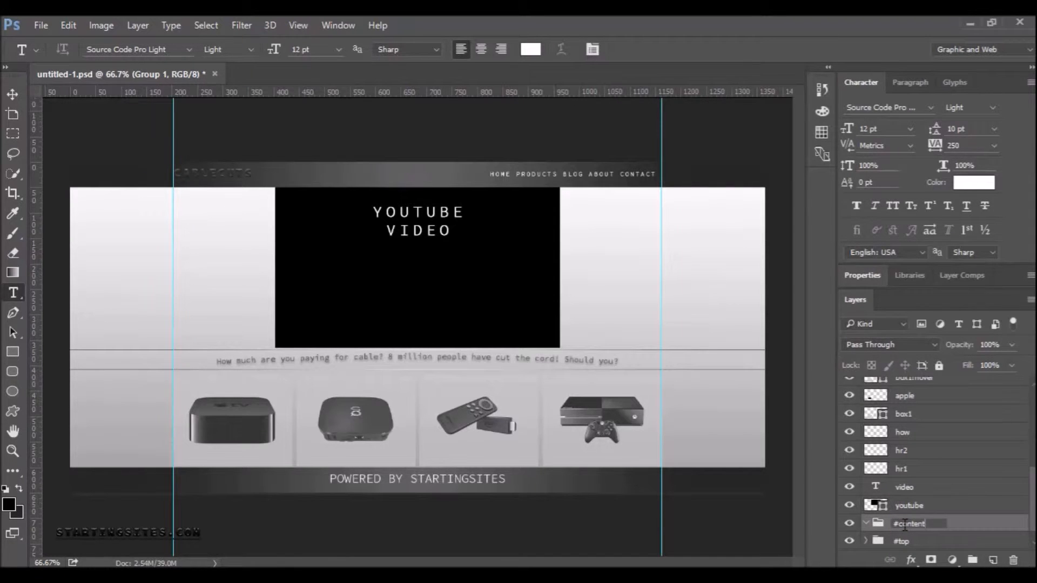
pyautogui.press('Return')
# Move the youtube, video, hr1, hr2 and how layers into the #content group, keeping their stacking order
pyautogui.click(910, 507)
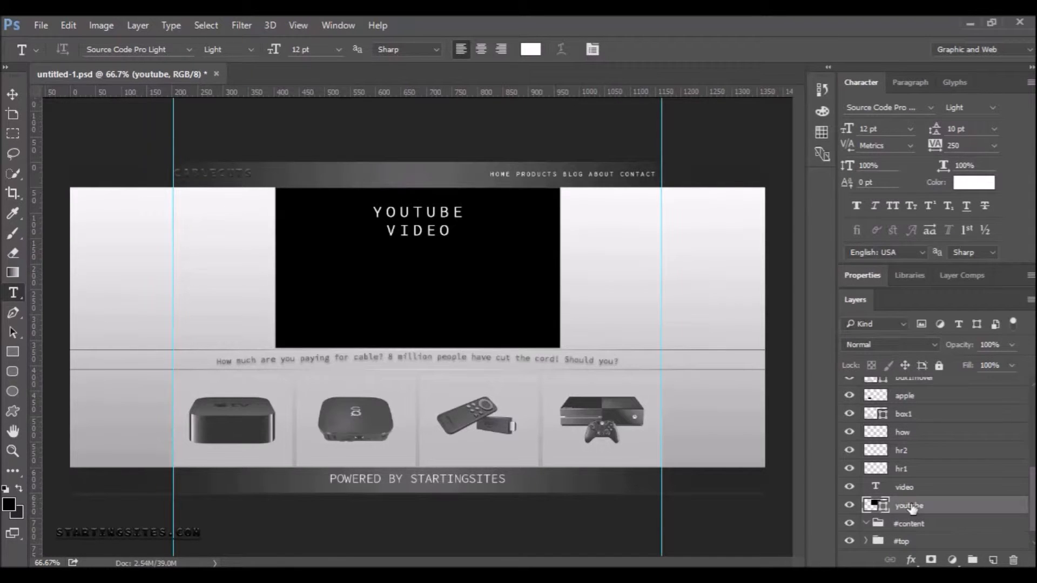
pyautogui.moveTo(910, 510); pyautogui.dragTo(906, 526)
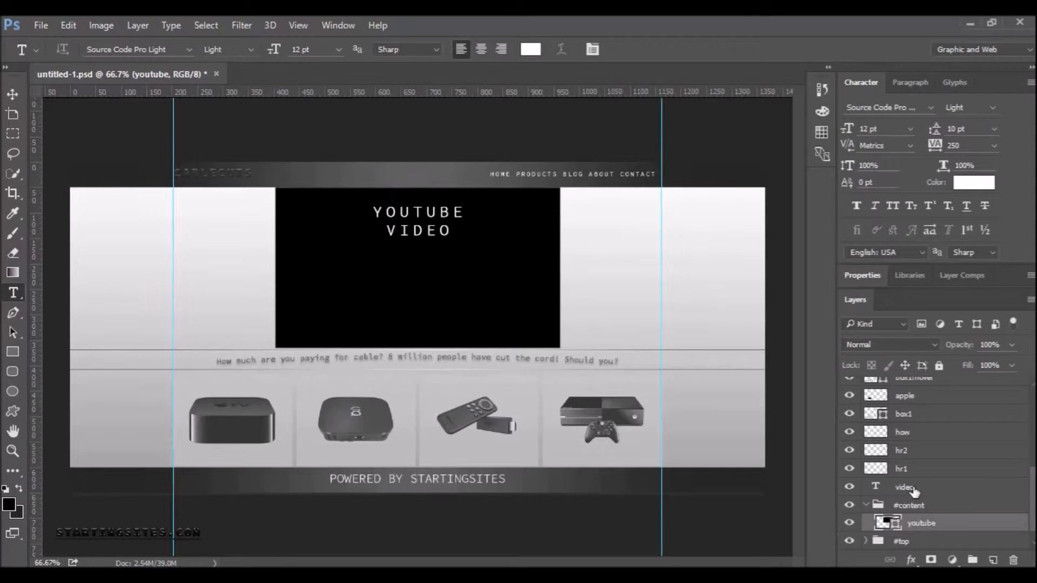
pyautogui.click(914, 488)
pyautogui.moveTo(915, 488); pyautogui.dragTo(913, 514)
pyautogui.doubleClick(908, 469)
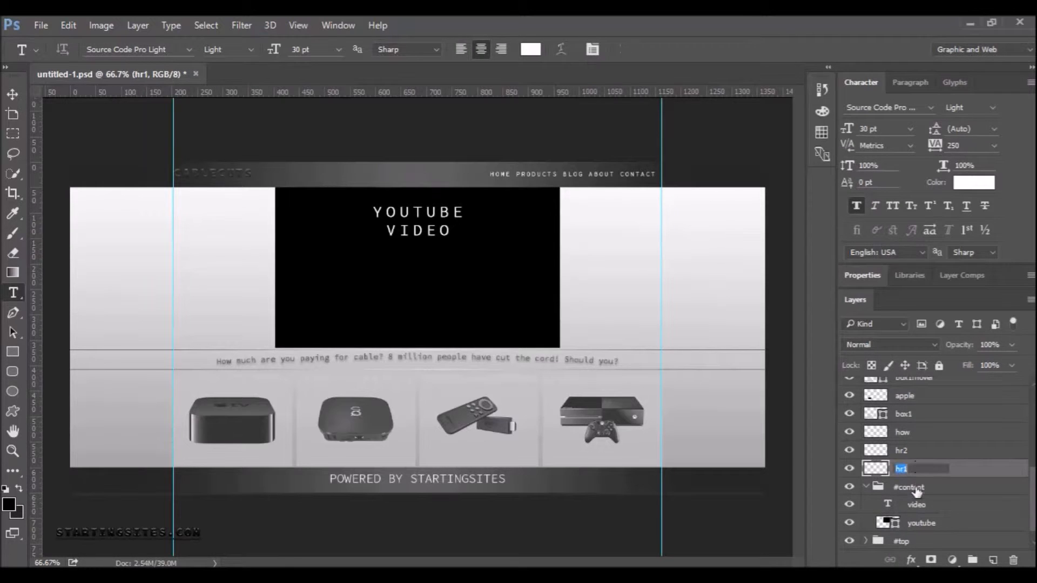
pyautogui.click(963, 403)
pyautogui.moveTo(1034, 477); pyautogui.dragTo(1027, 457)
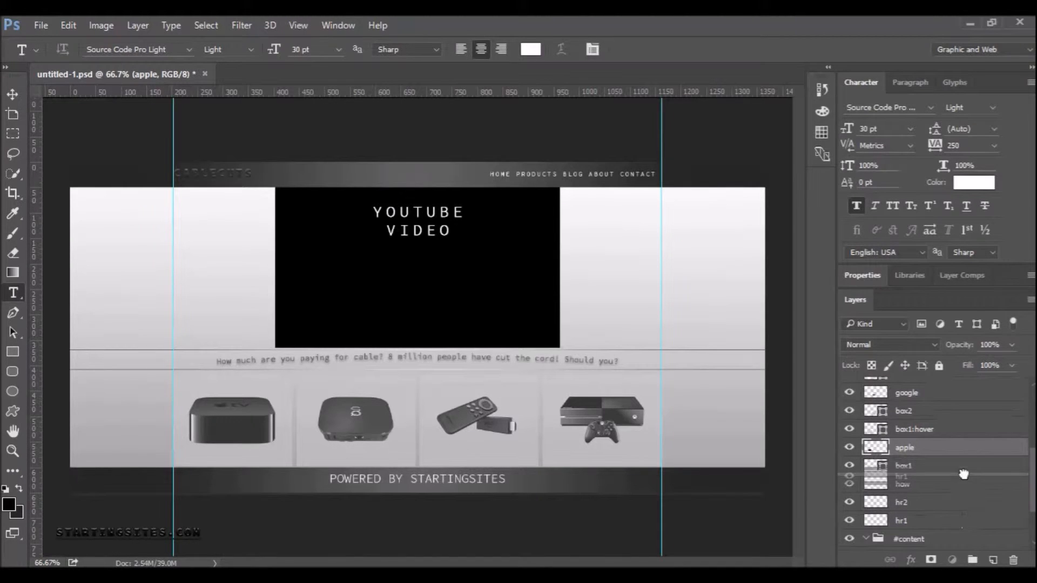
pyautogui.click(961, 521)
pyautogui.scroll(-2, 1022, 509)
pyautogui.moveTo(922, 480); pyautogui.dragTo(925, 456)
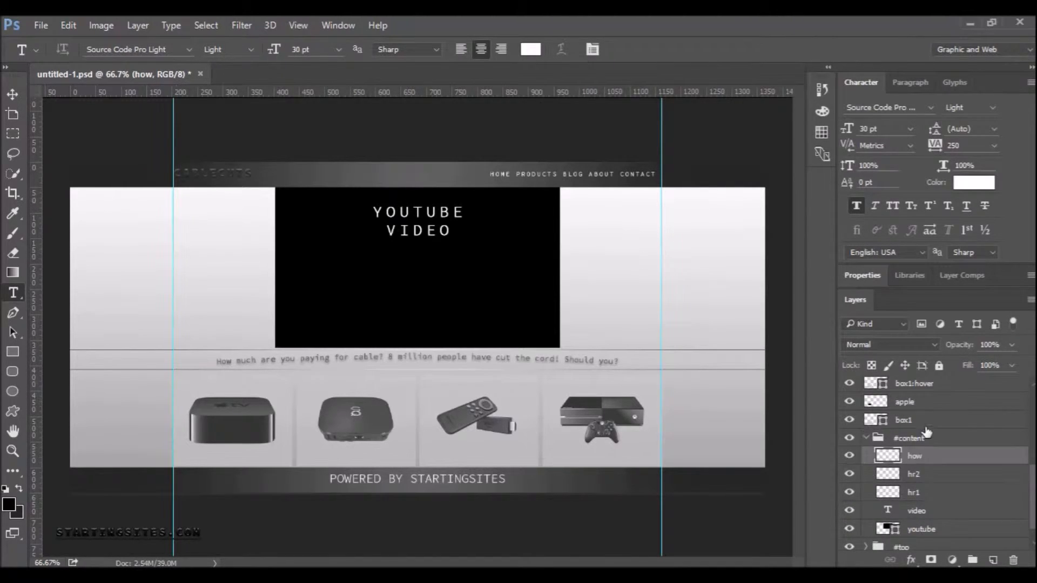
# Move the box1, apple, box1:hover and box2 layers into the #content group in their existing order
pyautogui.moveTo(921, 419); pyautogui.dragTo(922, 439)
pyautogui.moveTo(919, 402); pyautogui.dragTo(923, 421)
pyautogui.moveTo(919, 383); pyautogui.dragTo(958, 399)
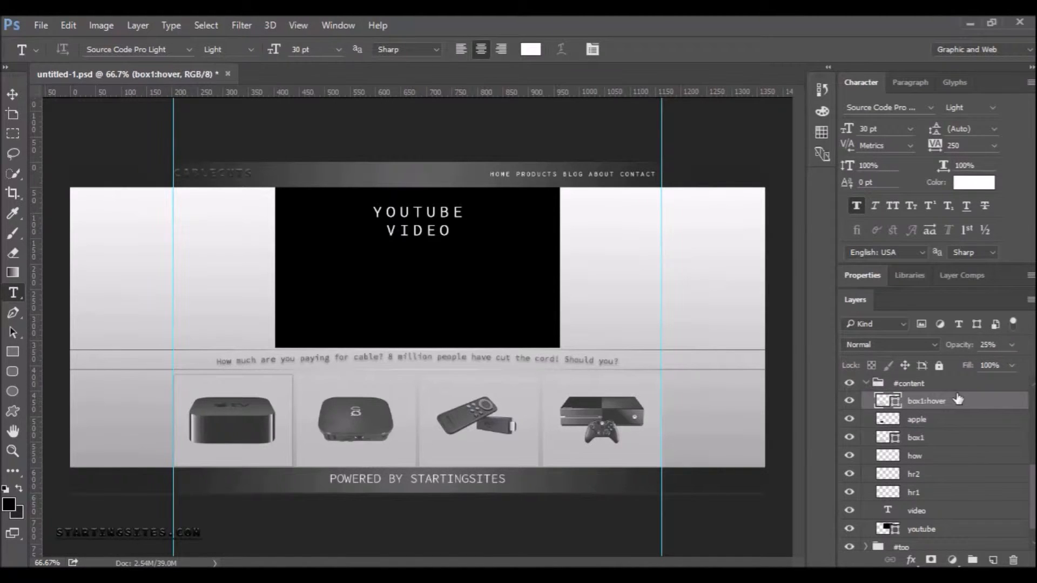
pyautogui.scroll(3, 972, 497)
pyautogui.moveTo(931, 525); pyautogui.dragTo(925, 542)
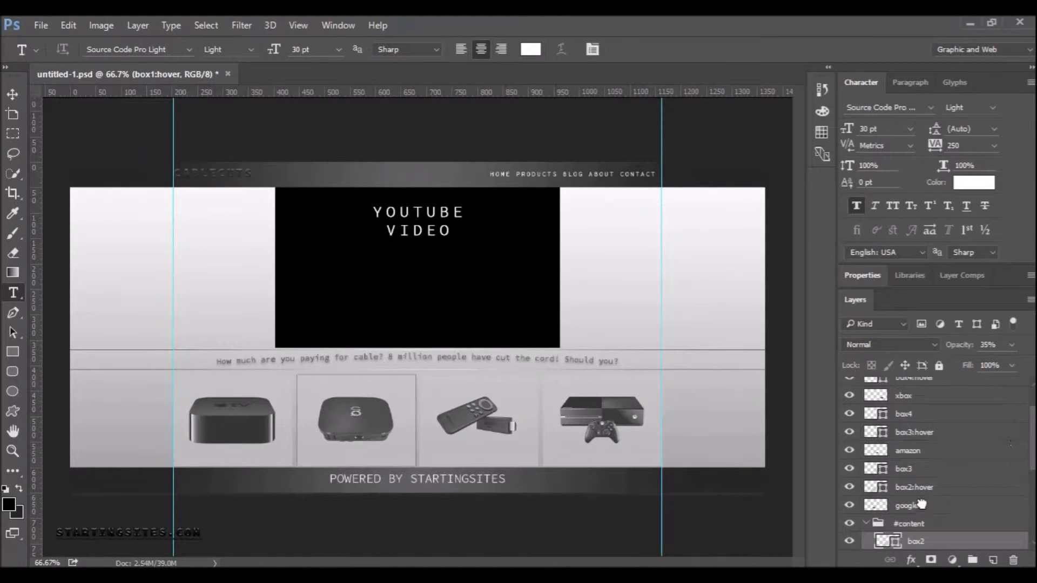
# Move the google, amazon, xbox and remaining box2 to box4 layers into the #content group in order, and collapse the group
pyautogui.click(922, 501)
pyautogui.click(925, 490)
pyautogui.moveTo(922, 511); pyautogui.dragTo(922, 523)
pyautogui.moveTo(924, 496); pyautogui.dragTo(922, 448)
pyautogui.scroll(3, 917, 465)
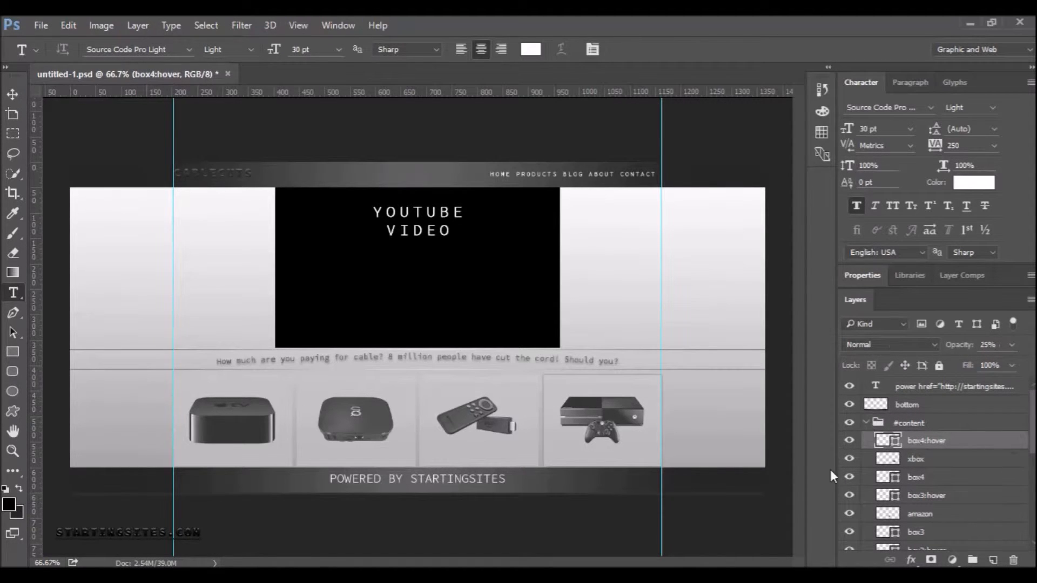
pyautogui.click(866, 423)
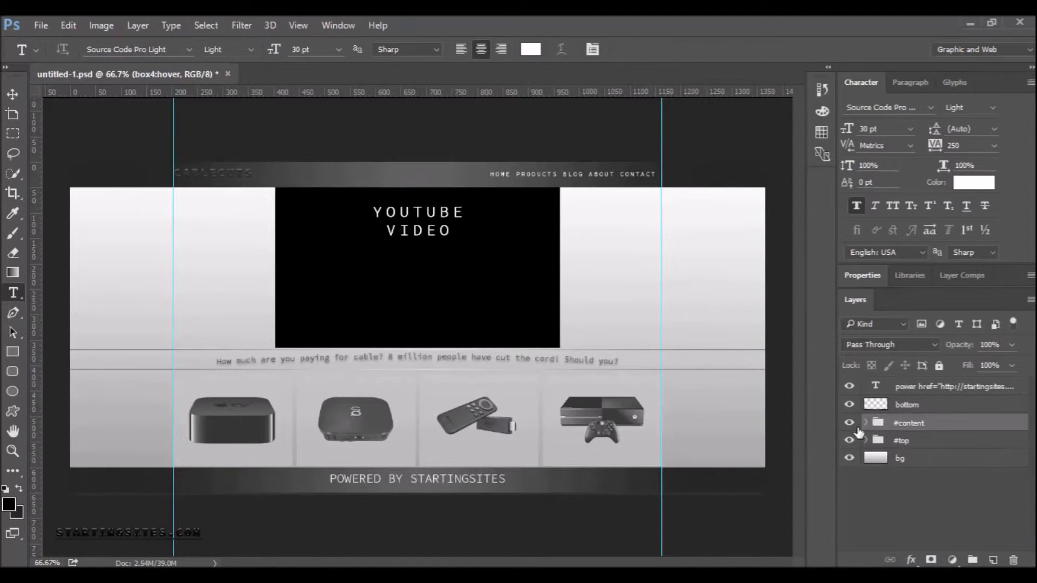
# Create a group named #bottom above #content, move the bottom and power layers into it, and collapse it
pyautogui.click(973, 560)
pyautogui.doubleClick(914, 423)
pyautogui.write('#b')
pyautogui.press('Return')
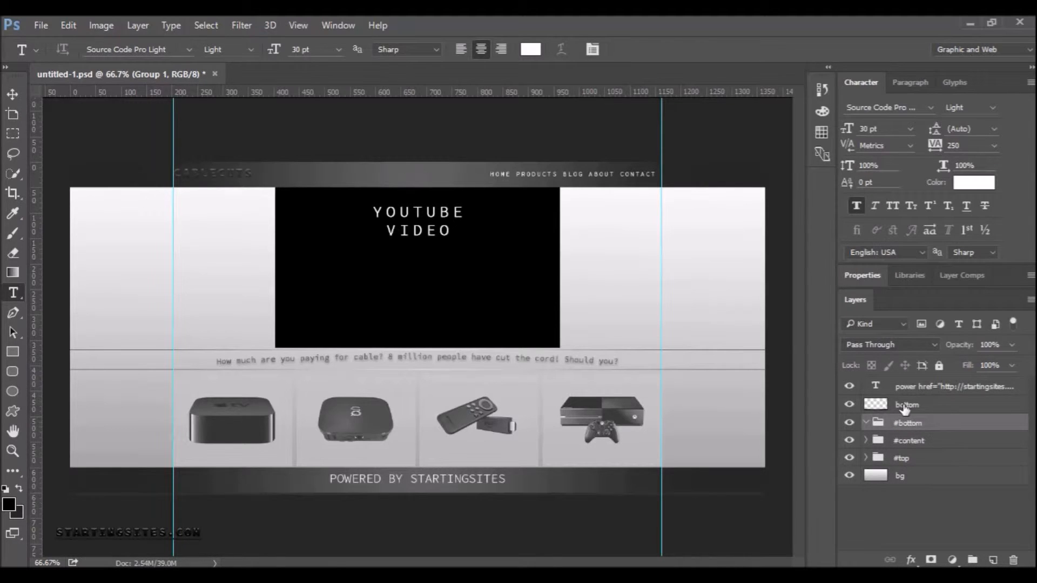
pyautogui.moveTo(907, 404); pyautogui.dragTo(912, 423)
pyautogui.moveTo(918, 388); pyautogui.dragTo(915, 414)
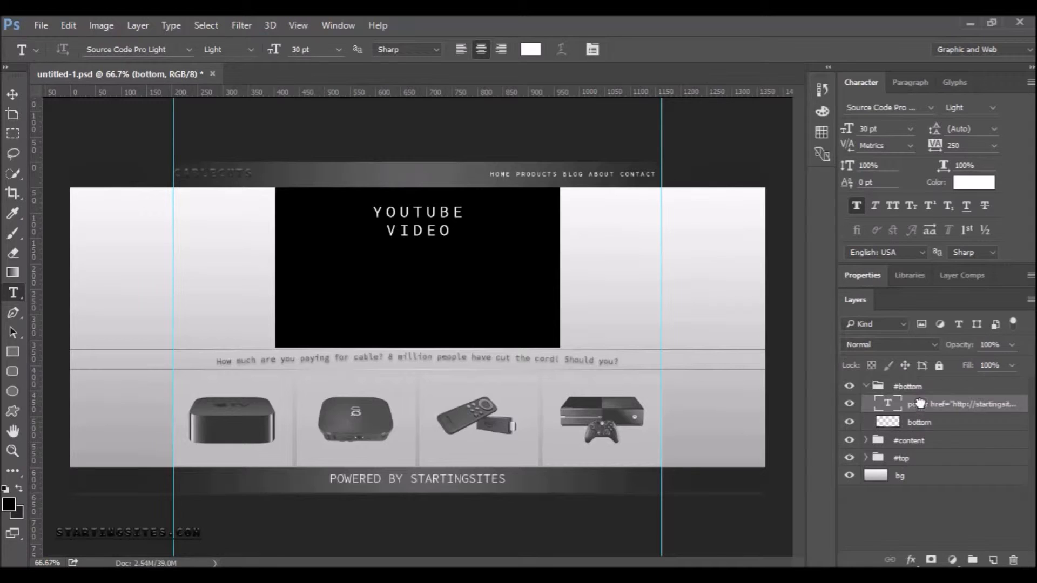
pyautogui.click(866, 386)
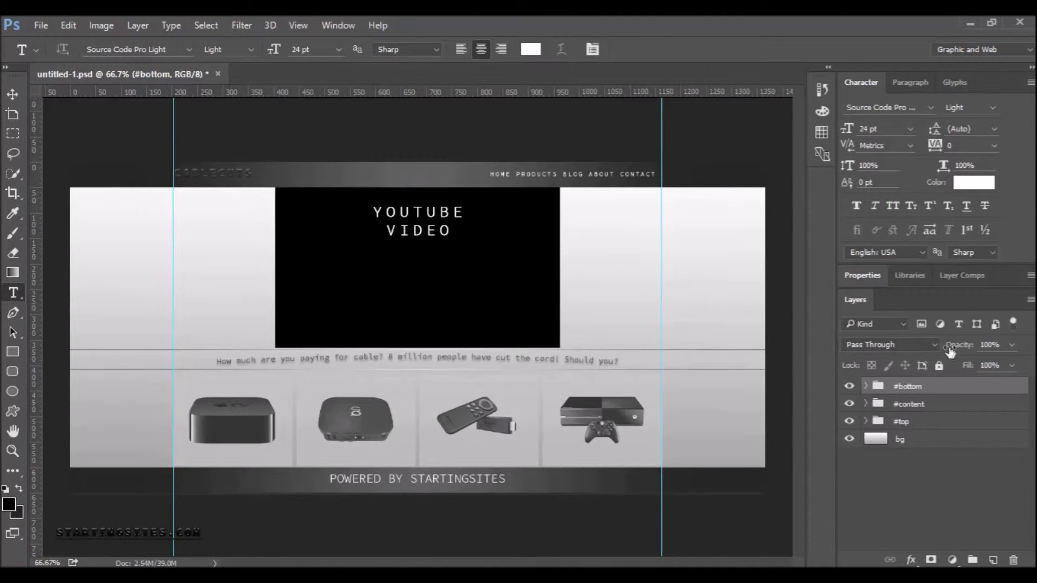
# Rename the bg layer as #bg and the menu layer inside the #top group as #menu
pyautogui.doubleClick(899, 440)
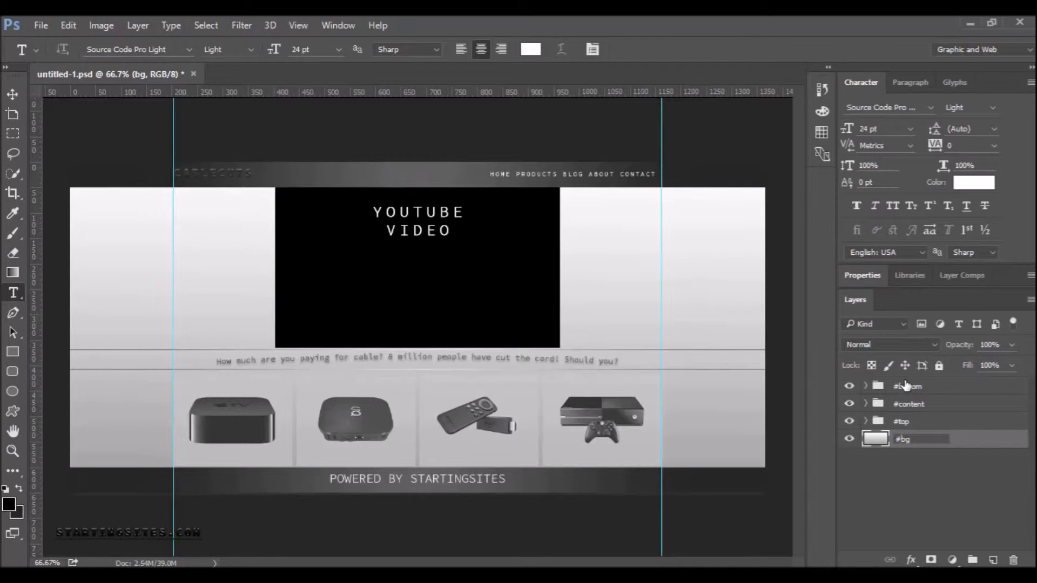
pyautogui.click(916, 407)
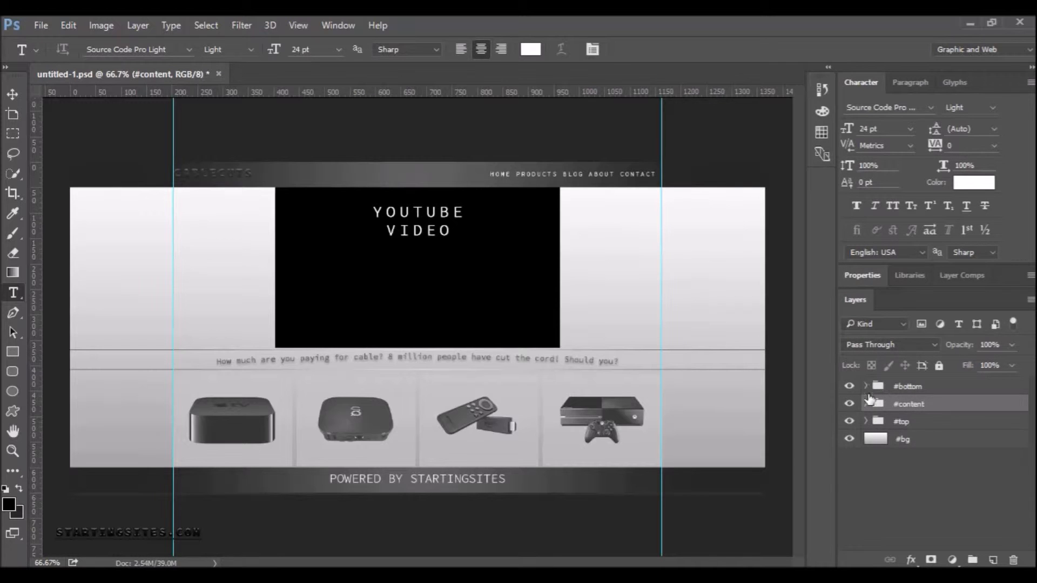
pyautogui.click(866, 385)
pyautogui.click(865, 440)
pyautogui.scroll(-5, 875, 486)
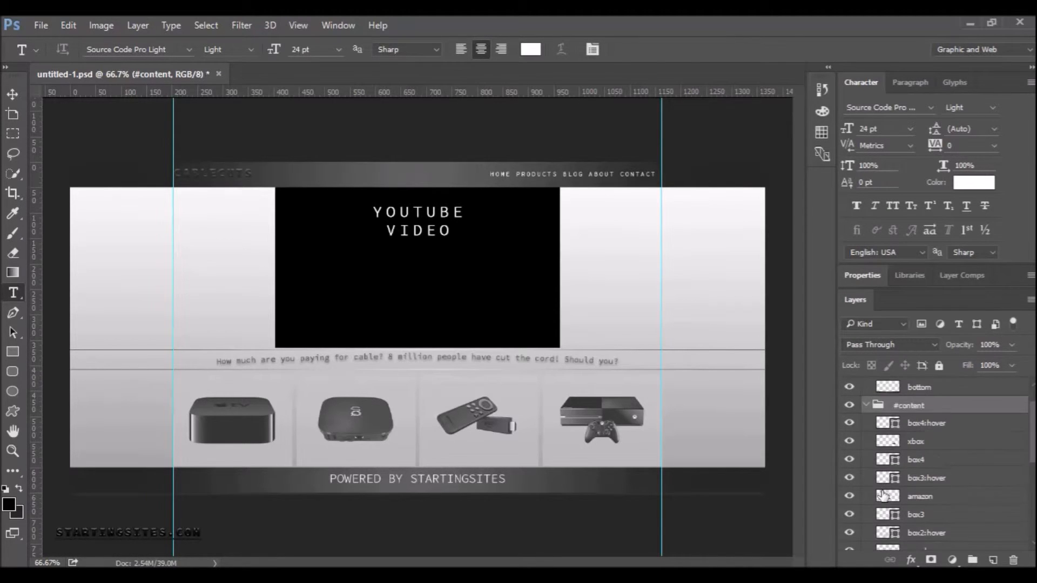
pyautogui.click(868, 524)
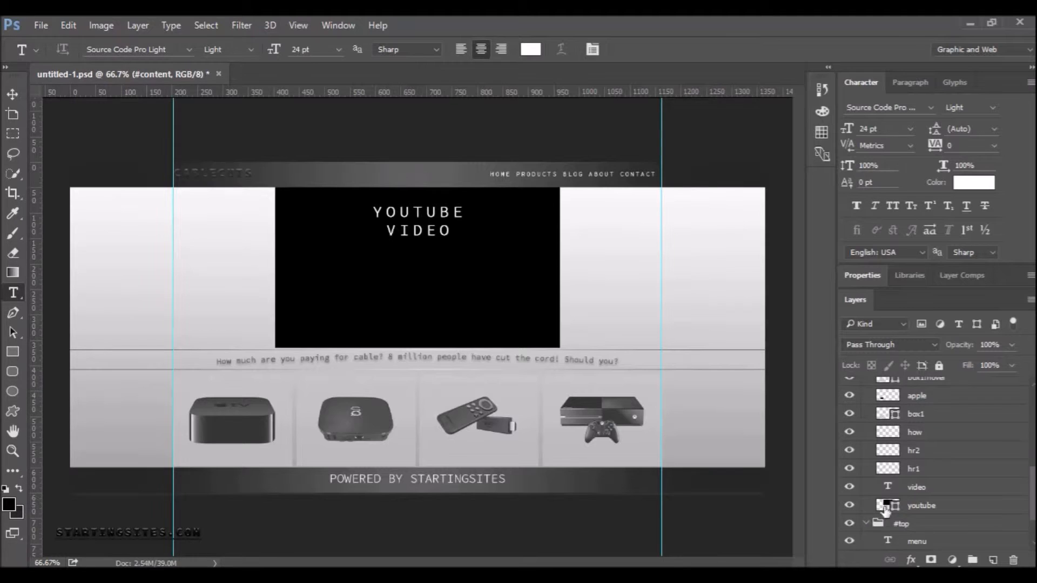
pyautogui.scroll(-2, 1004, 492)
pyautogui.doubleClick(913, 488)
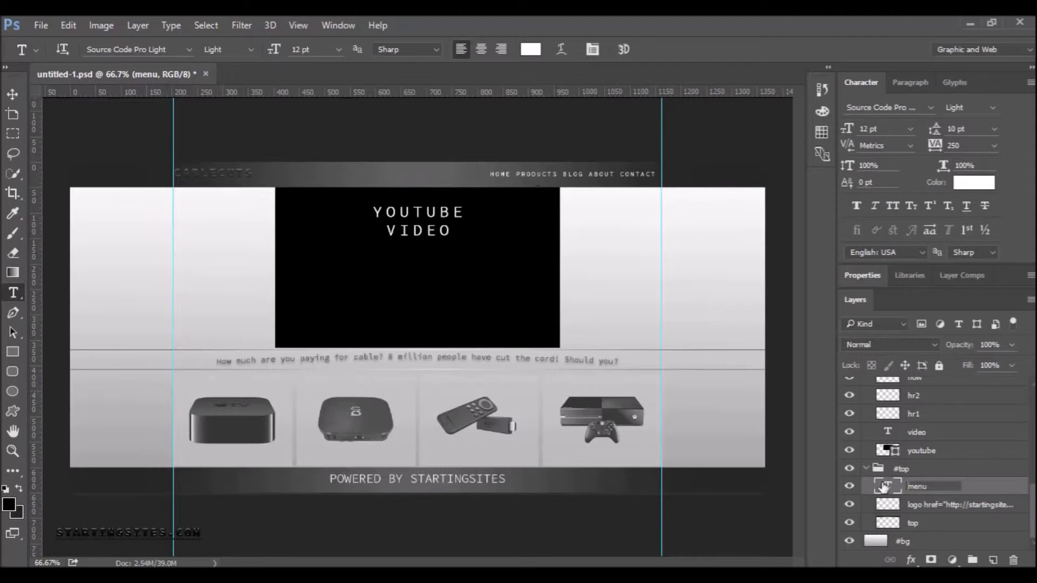
pyautogui.write('#')
# Add a # prefix to the logo layer's name so it begins with #logo href
pyautogui.doubleClick(912, 505)
pyautogui.moveTo(949, 505); pyautogui.dragTo(894, 508)
pyautogui.click(909, 506)
pyautogui.write('#')
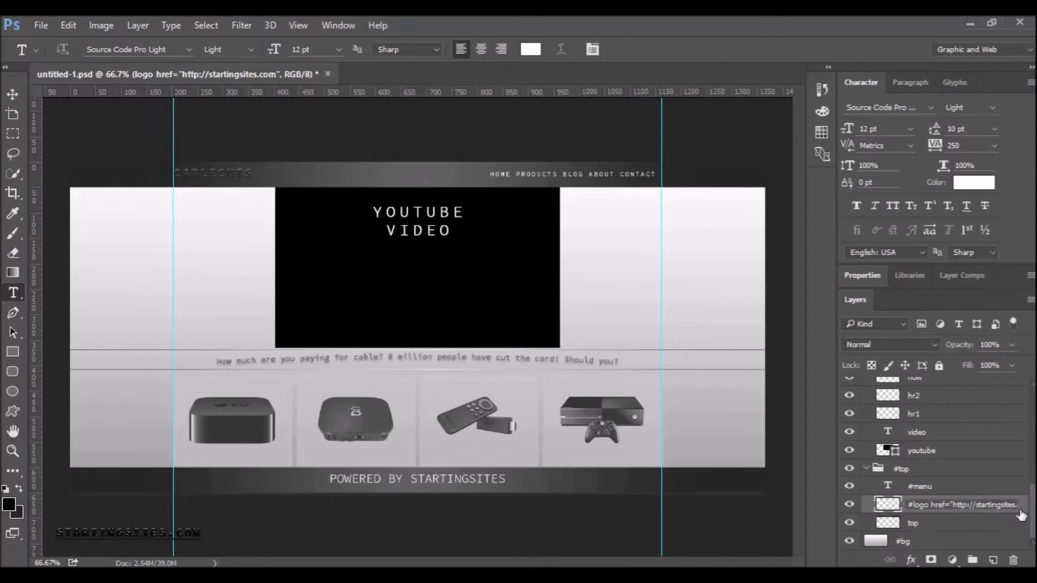
pyautogui.press('Return')
# Add a # prefix to the power layer's name in the #bottom group so it begins with #power href
pyautogui.moveTo(1033, 497); pyautogui.dragTo(1031, 377)
pyautogui.click(908, 406)
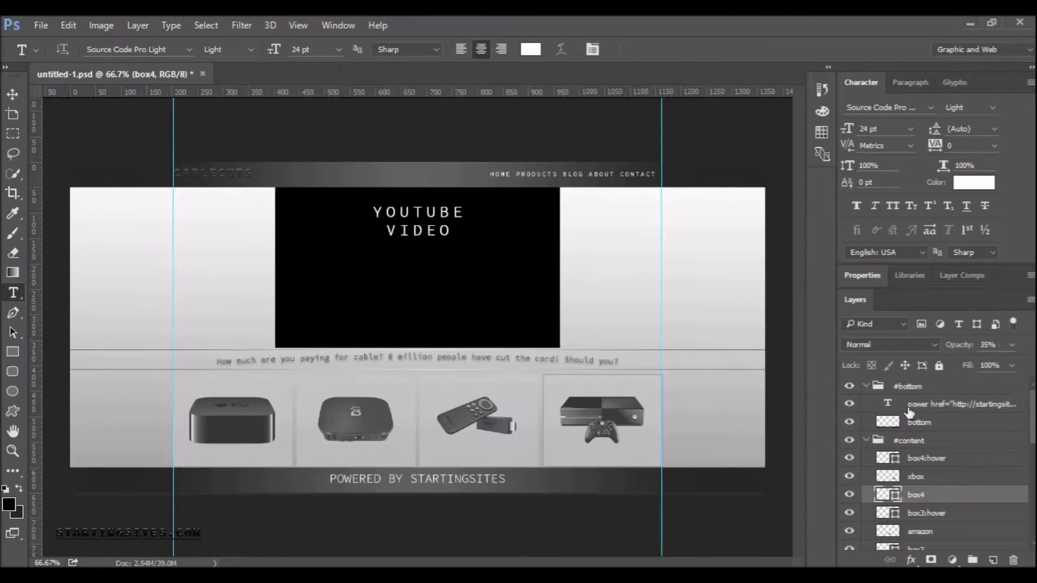
pyautogui.doubleClick(909, 408)
pyautogui.moveTo(939, 405); pyautogui.dragTo(872, 400)
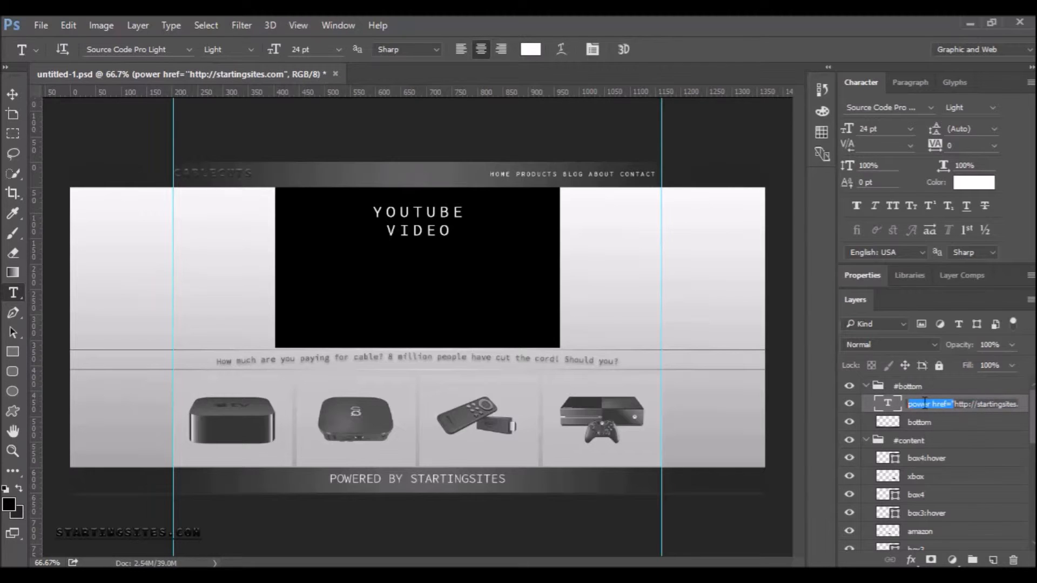
pyautogui.click(910, 400)
pyautogui.write('#')
pyautogui.press('Return')
# Rename the third and fourth box layers in #content as #box3:hover, #box4 and #box4:hover
pyautogui.scroll(-2, 1033, 410)
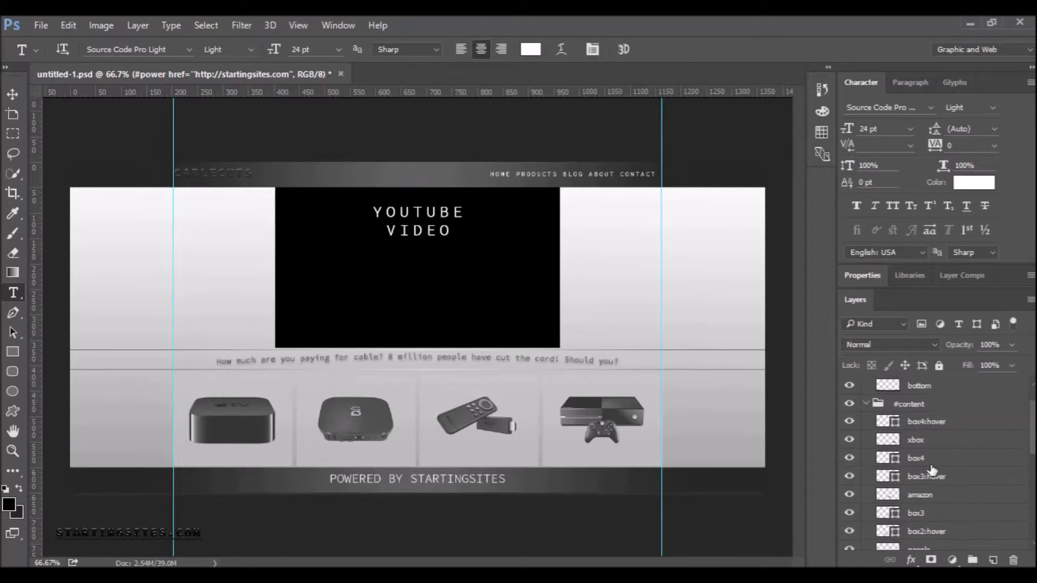
pyautogui.doubleClick(908, 478)
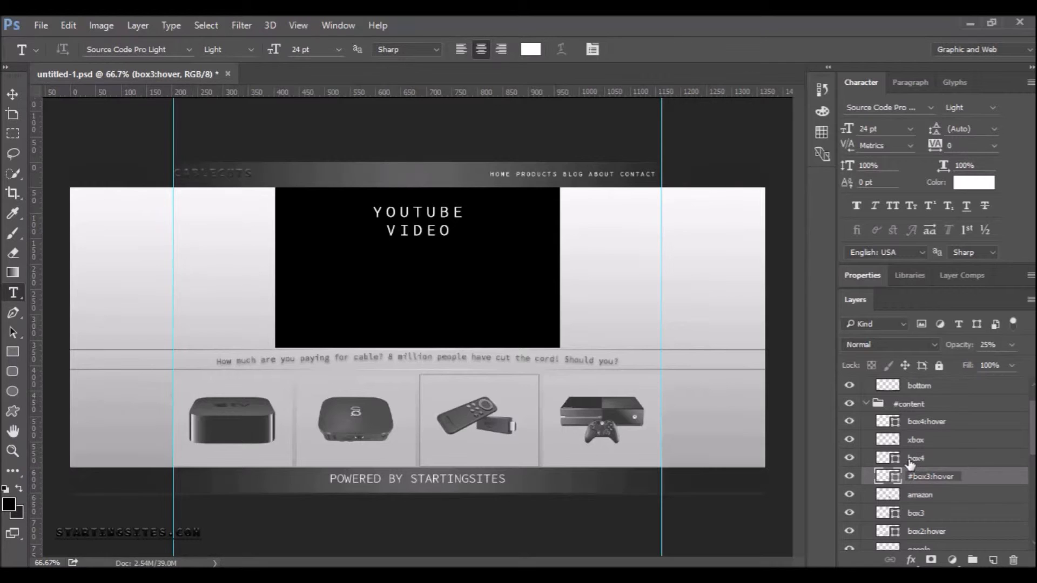
pyautogui.doubleClick(912, 459)
pyautogui.click(909, 458)
pyautogui.write('#')
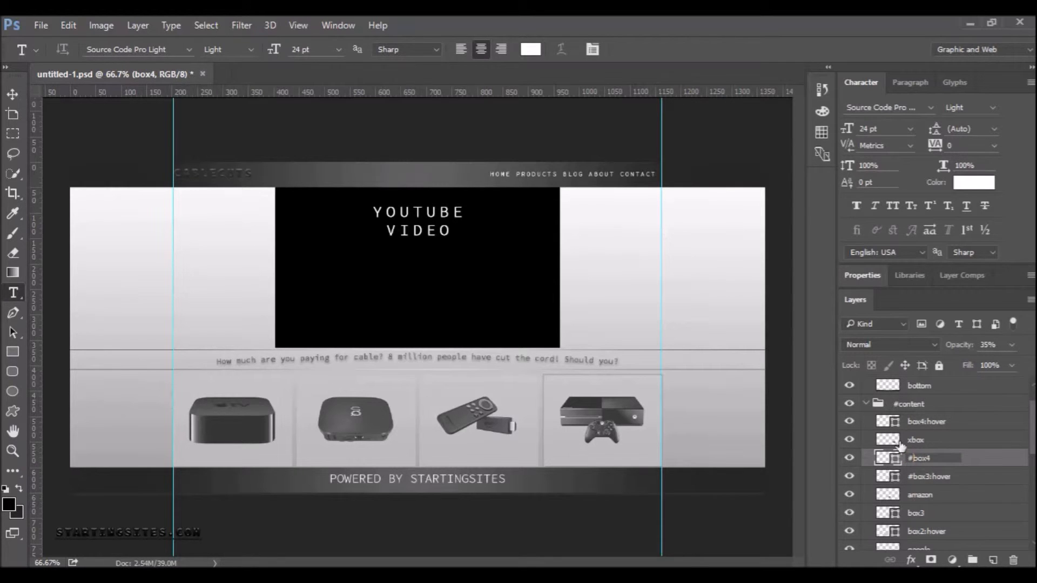
pyautogui.doubleClick(910, 422)
pyautogui.click(910, 424)
pyautogui.write('#')
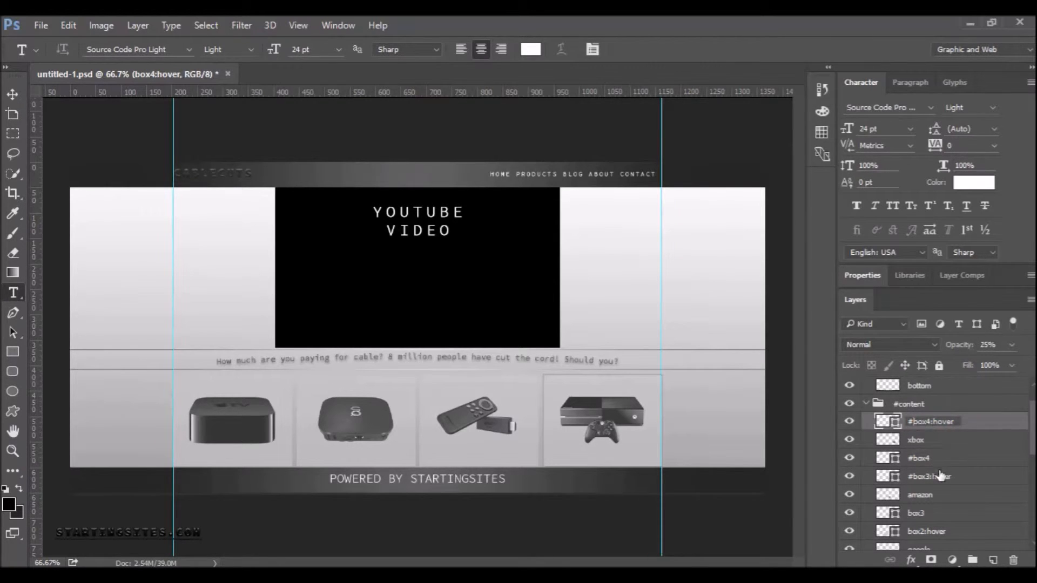
# Rename the box3 layer as #box3 and the box2:hover layer as #box2:hover
pyautogui.doubleClick(913, 513)
pyautogui.click(911, 514)
pyautogui.write('#')
pyautogui.press('Return')
pyautogui.scroll(-3, 916, 447)
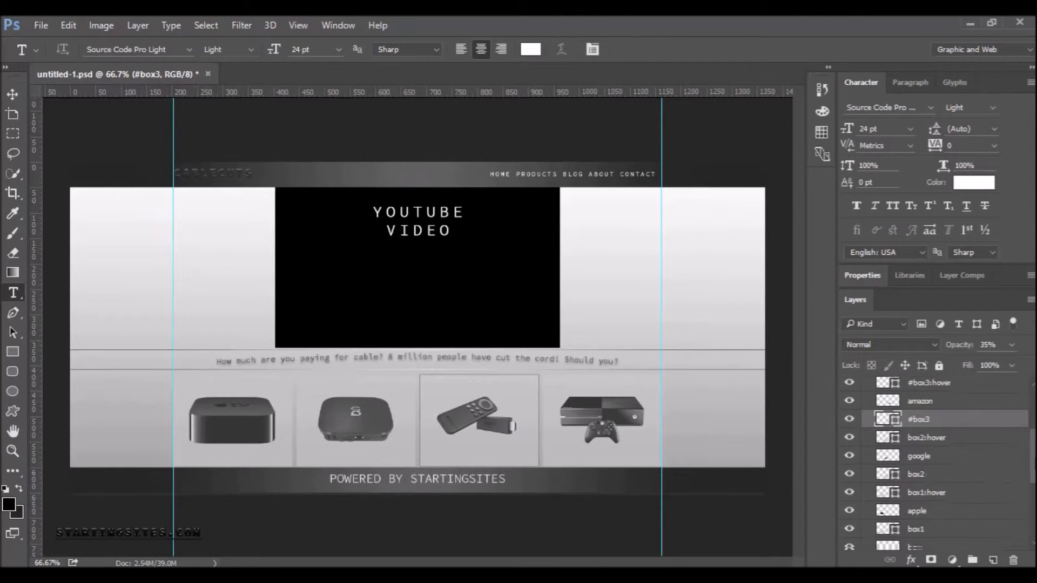
pyautogui.doubleClick(911, 436)
pyautogui.click(910, 437)
pyautogui.write('#')
pyautogui.press('Return')
# Rename the box2, box1:hover and box1 layers as #box2, #box1:hover and #box1
pyautogui.click(913, 473)
pyautogui.doubleClick(913, 472)
pyautogui.click(910, 473)
pyautogui.write('#')
pyautogui.press('Return')
pyautogui.doubleClick(912, 491)
pyautogui.click(909, 492)
pyautogui.write('#')
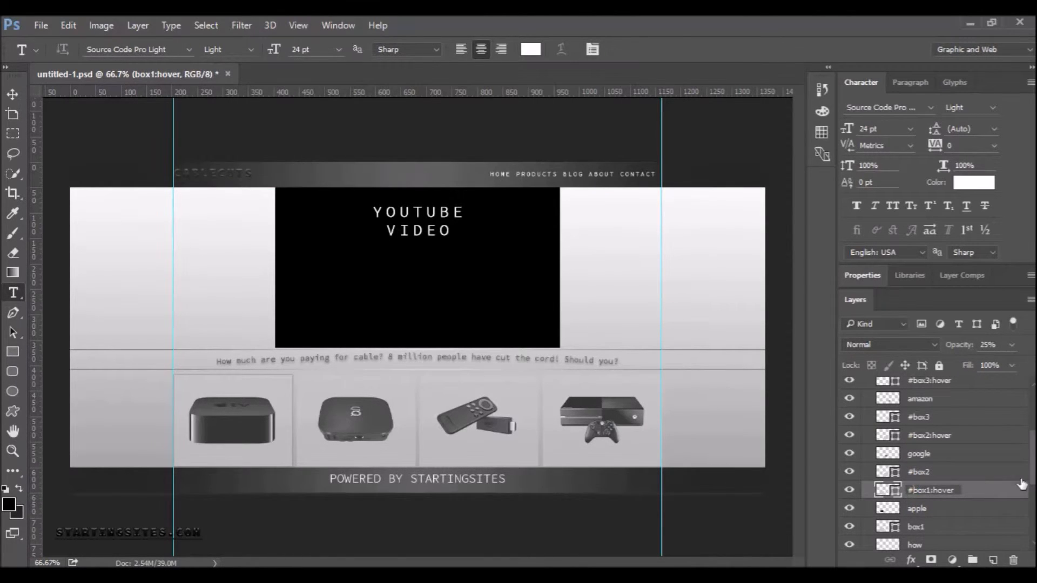
pyautogui.doubleClick(913, 527)
pyautogui.write('#')
pyautogui.press('Return')
# Open the Webbsy extension and try to build the website from the layered design
pyautogui.scroll(-4, 966, 488)
pyautogui.scroll(-1, 934, 464)
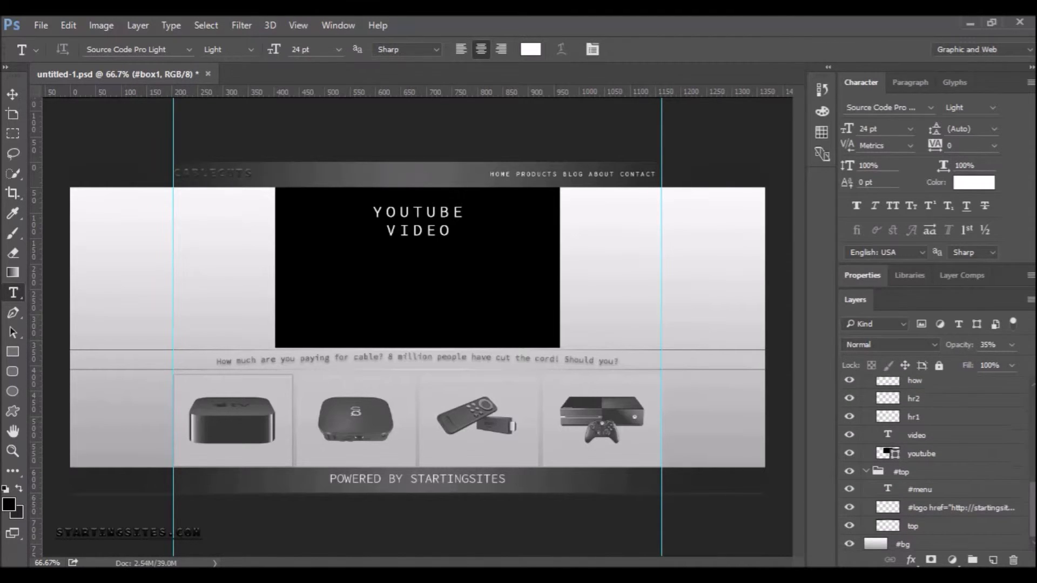
pyautogui.scroll(8, 898, 404)
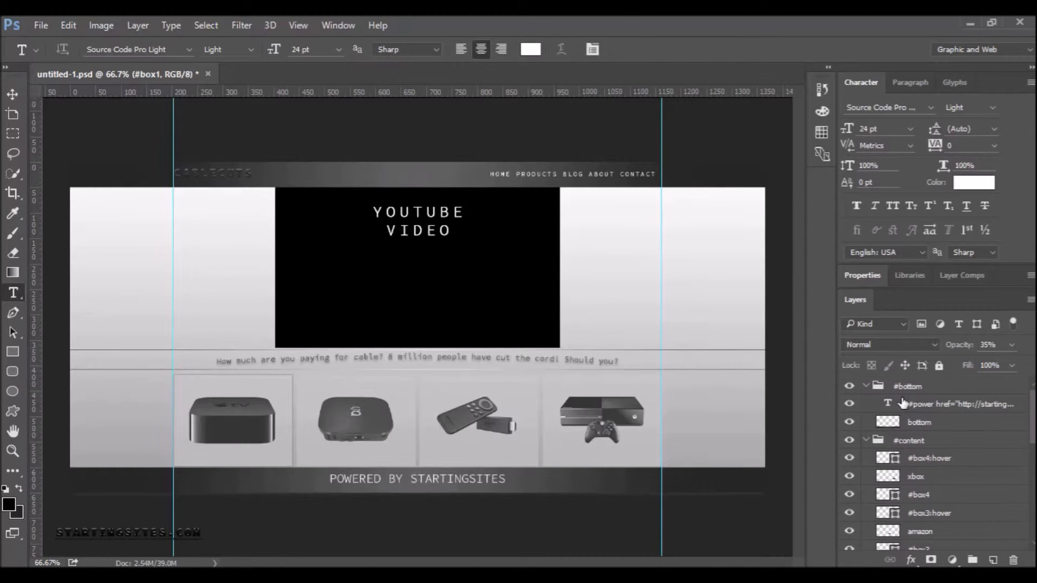
pyautogui.click(341, 25)
pyautogui.moveTo(398, 75)
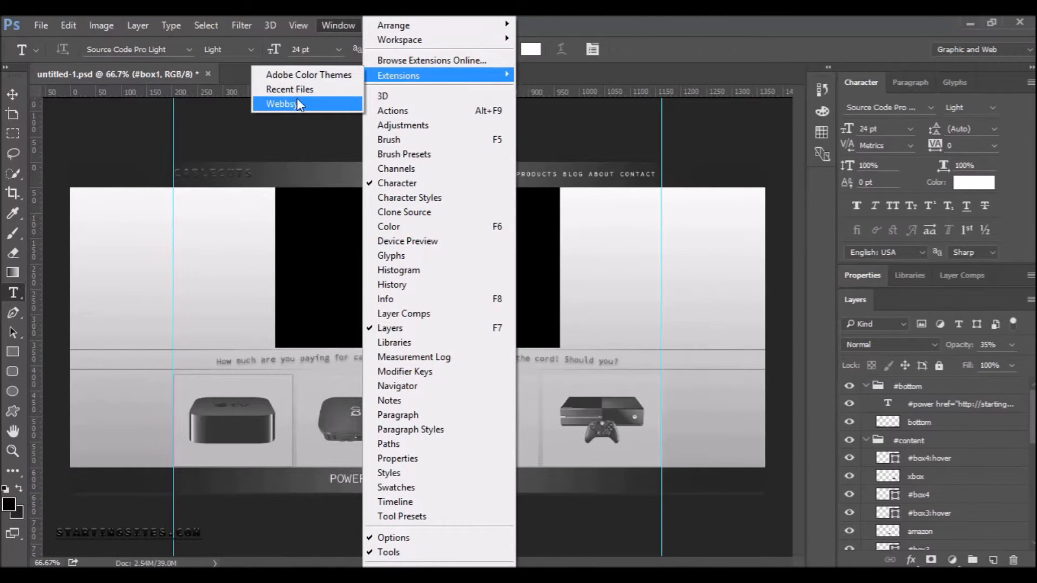
pyautogui.click(296, 99)
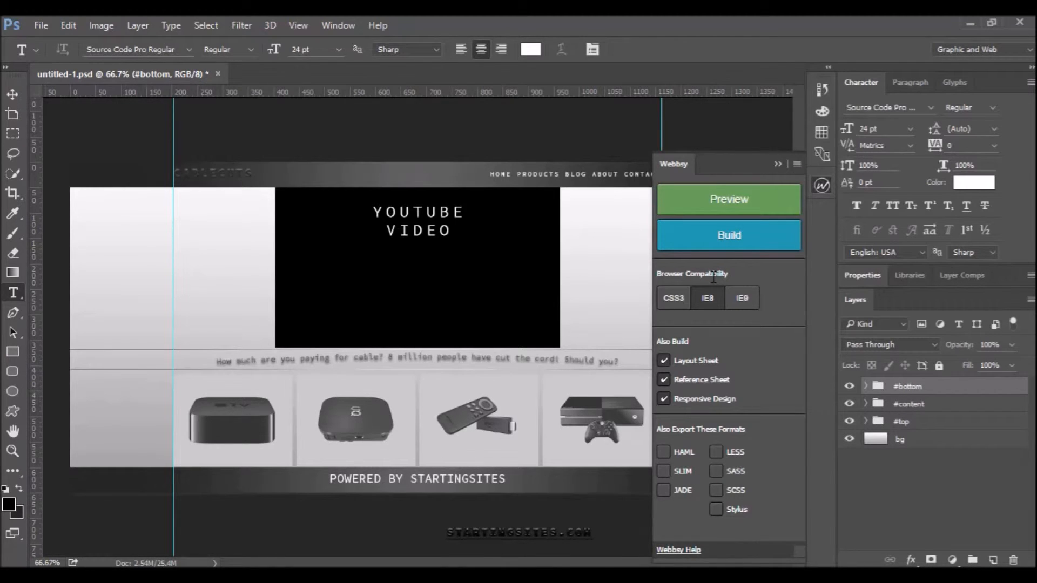
pyautogui.click(718, 234)
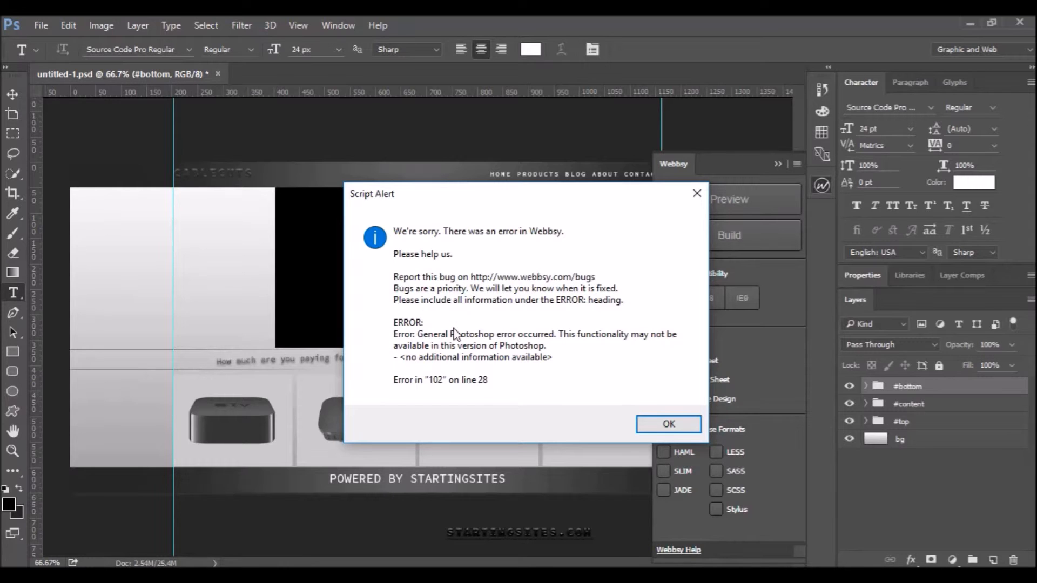
pyautogui.click(669, 424)
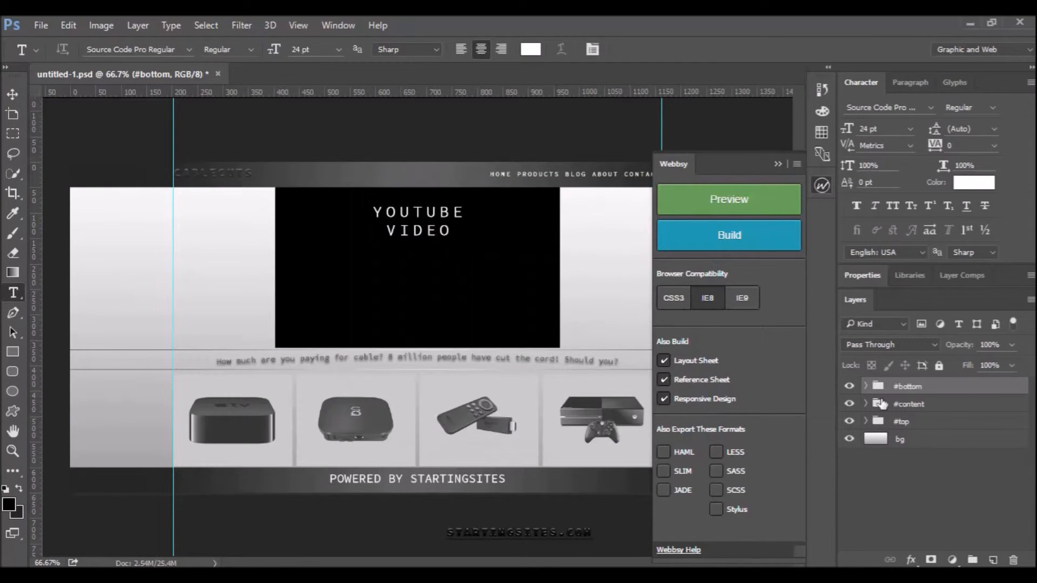
# Expand the #bottom and #top groups and rasterize the layer style of the bottom layer in #bottom
pyautogui.click(866, 385)
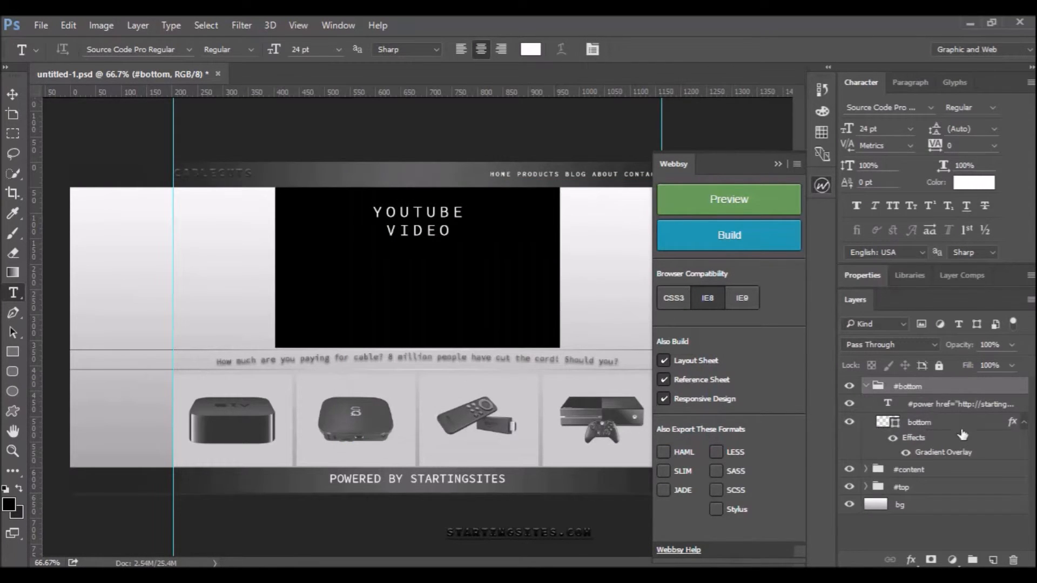
pyautogui.click(864, 476)
pyautogui.click(866, 487)
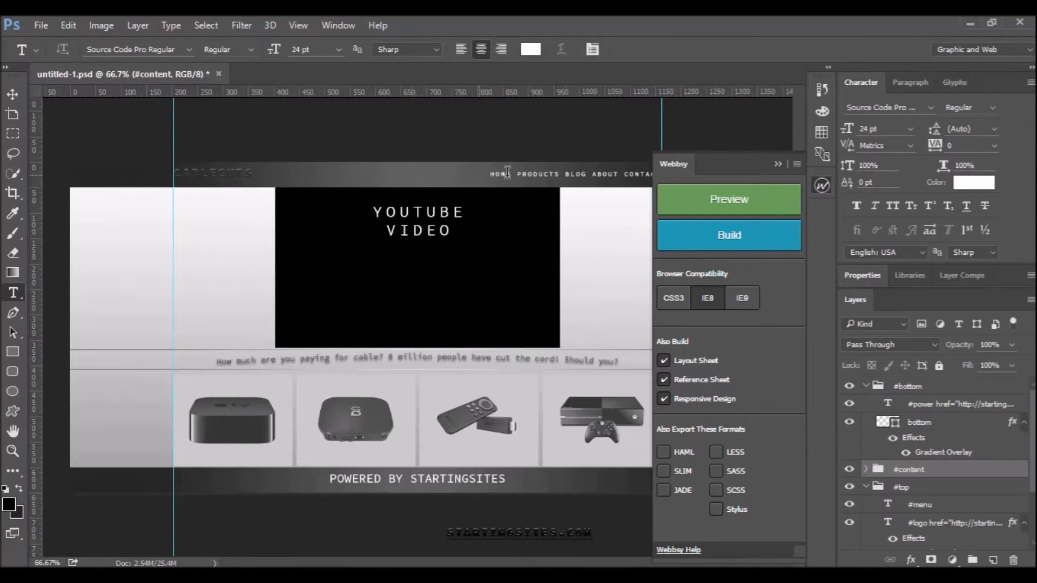
pyautogui.click(1001, 424)
pyautogui.rightClick(990, 426)
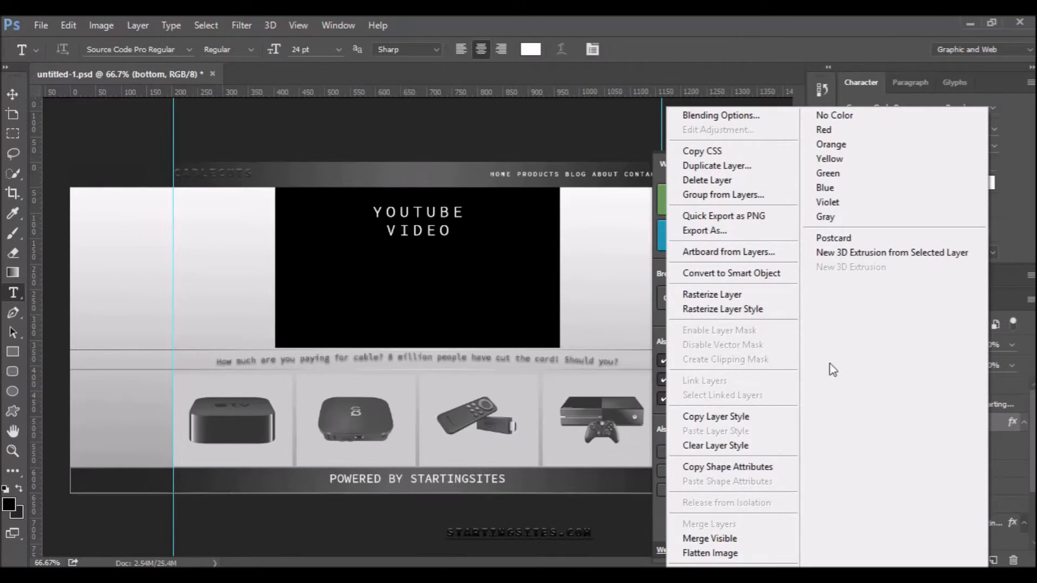
pyautogui.click(759, 309)
# Expand the #content group and rasterize the layer style of the how text layer
pyautogui.click(867, 441)
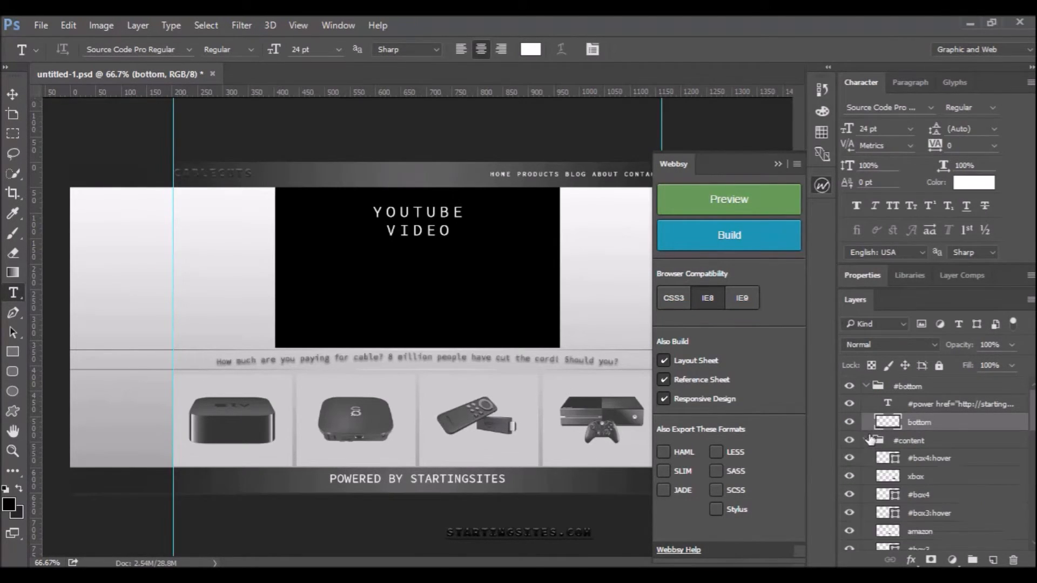
pyautogui.scroll(-8, 935, 464)
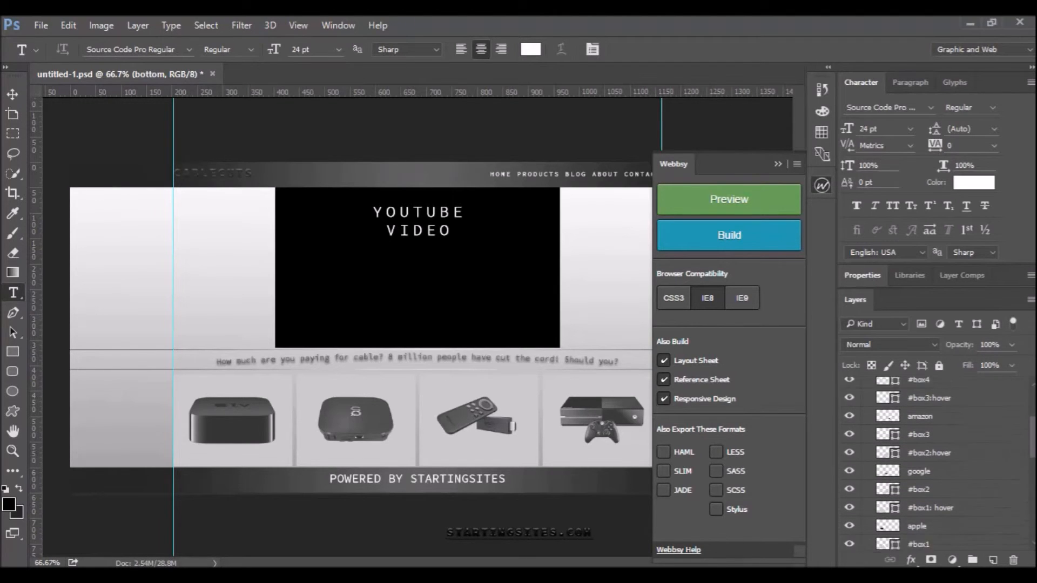
pyautogui.scroll(-2, 940, 465)
pyautogui.rightClick(940, 475)
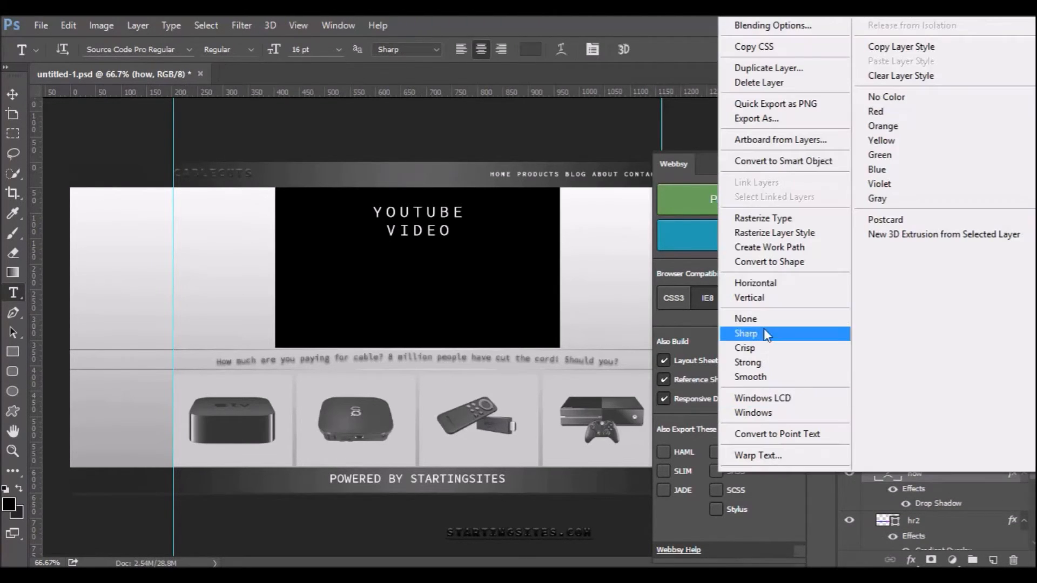
pyautogui.click(784, 230)
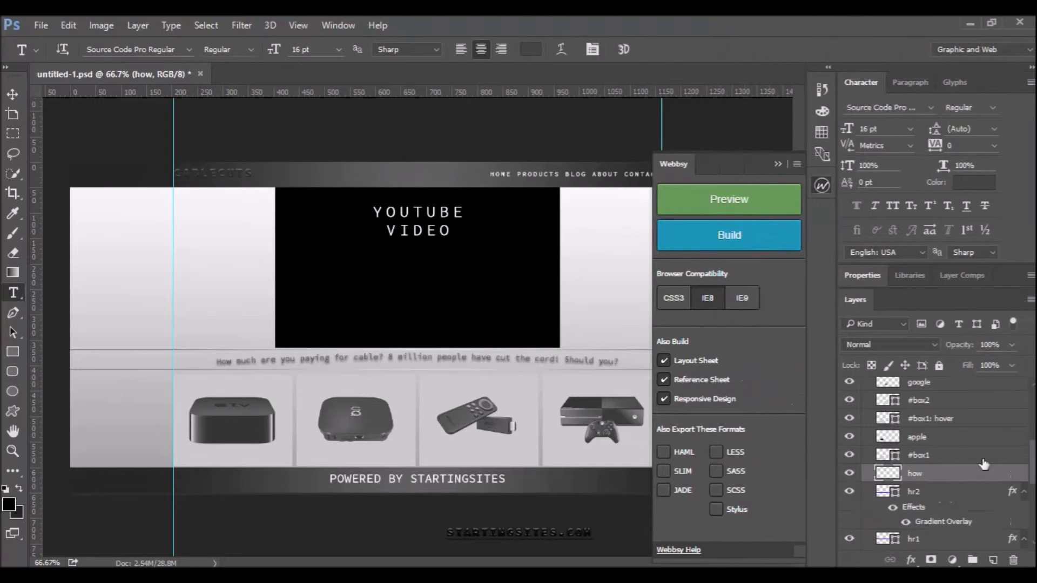
# Rasterize the layer styles of the hr2 and hr1 layers in the #content group
pyautogui.rightClick(934, 491)
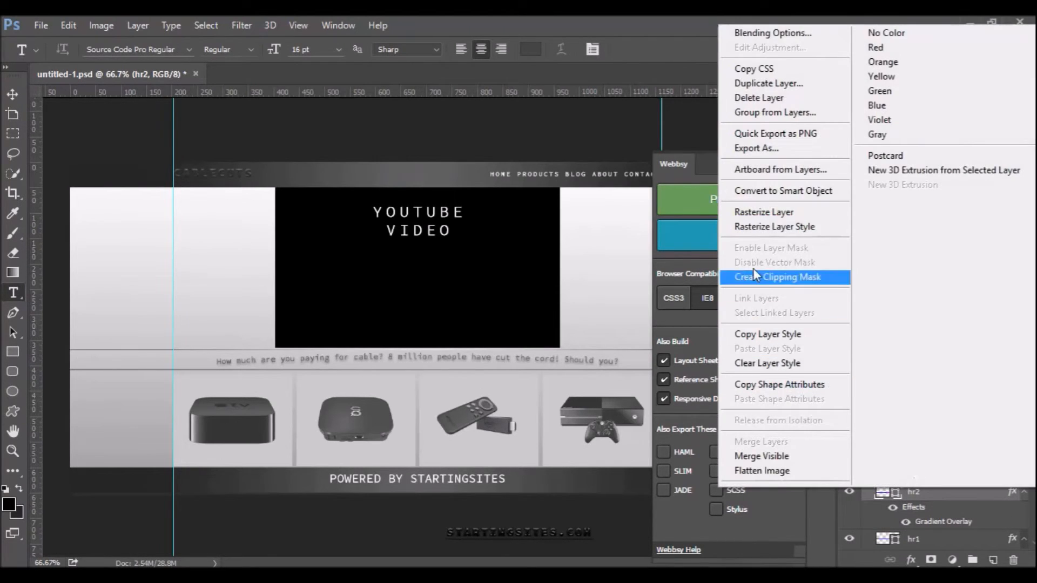
pyautogui.click(784, 227)
pyautogui.scroll(-3, 919, 440)
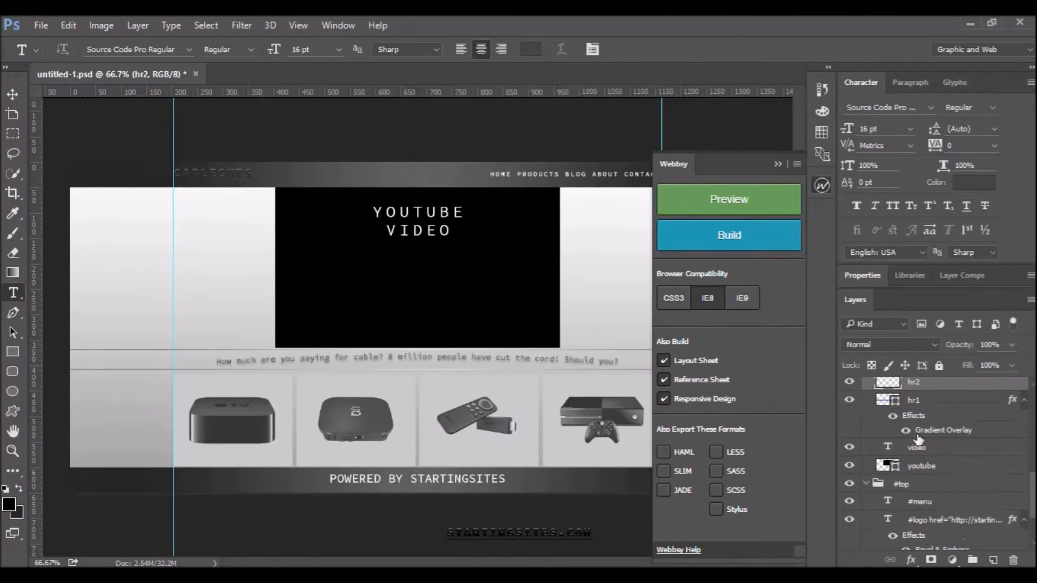
pyautogui.rightClick(925, 402)
pyautogui.click(721, 309)
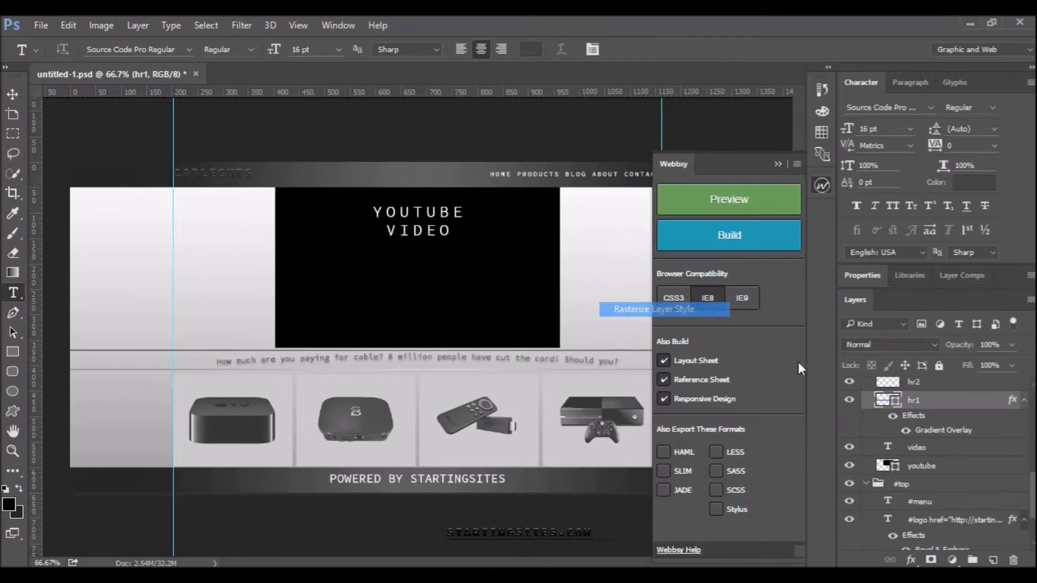
# Rasterize the layer styles of the #logo text layer and the top layer in the #top group
pyautogui.click(925, 493)
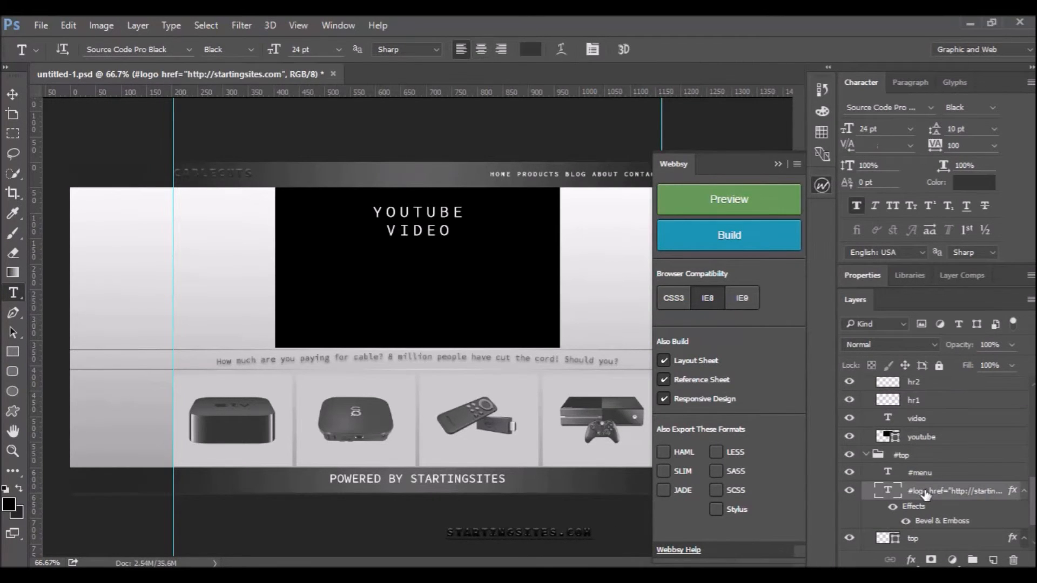
pyautogui.rightClick(933, 492)
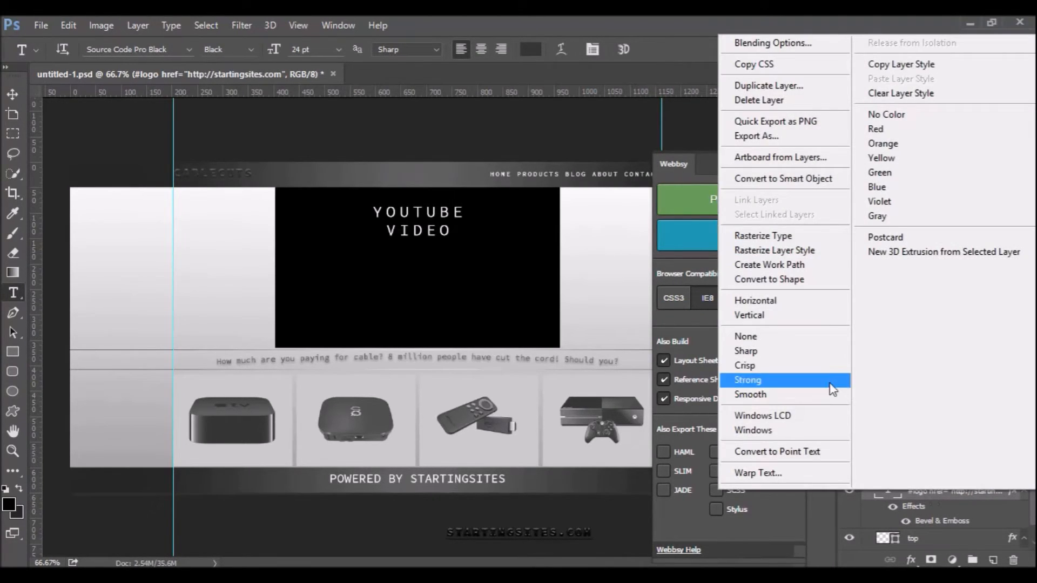
pyautogui.click(831, 250)
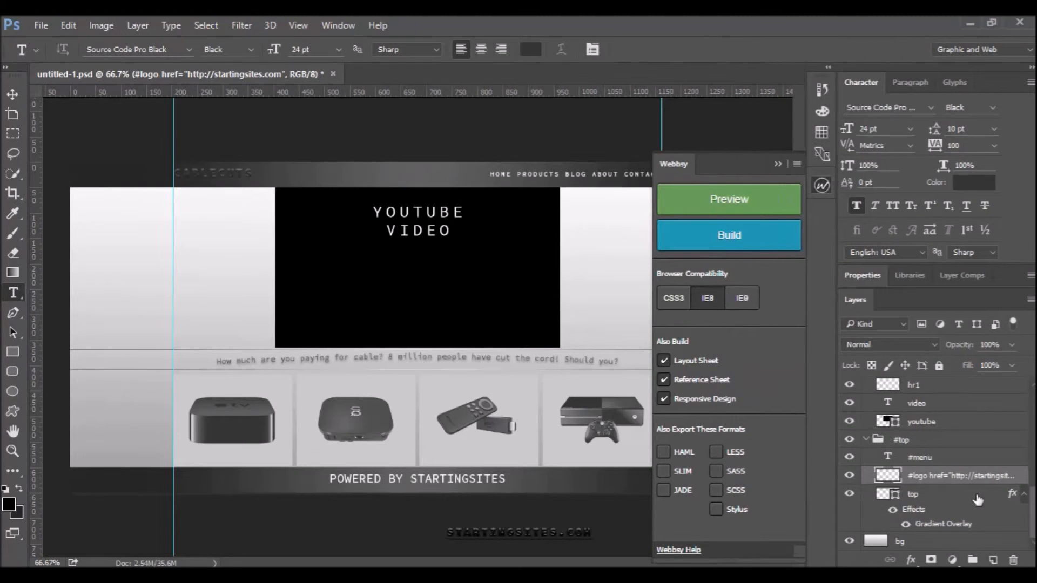
pyautogui.rightClick(975, 494)
pyautogui.click(783, 235)
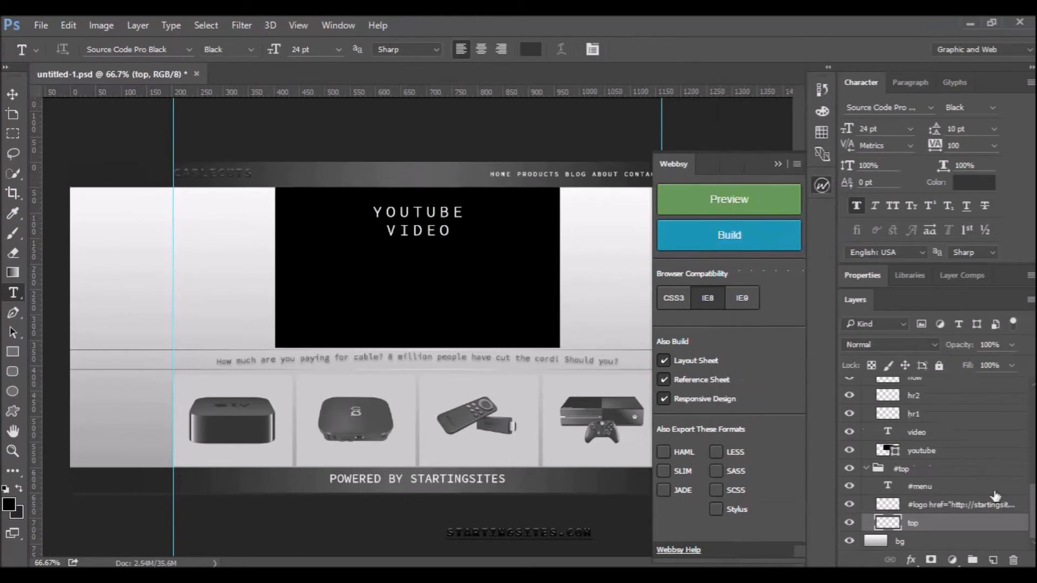
# Collapse the #top, #content and #bottom layer groups
pyautogui.click(868, 471)
pyautogui.scroll(4, 1027, 517)
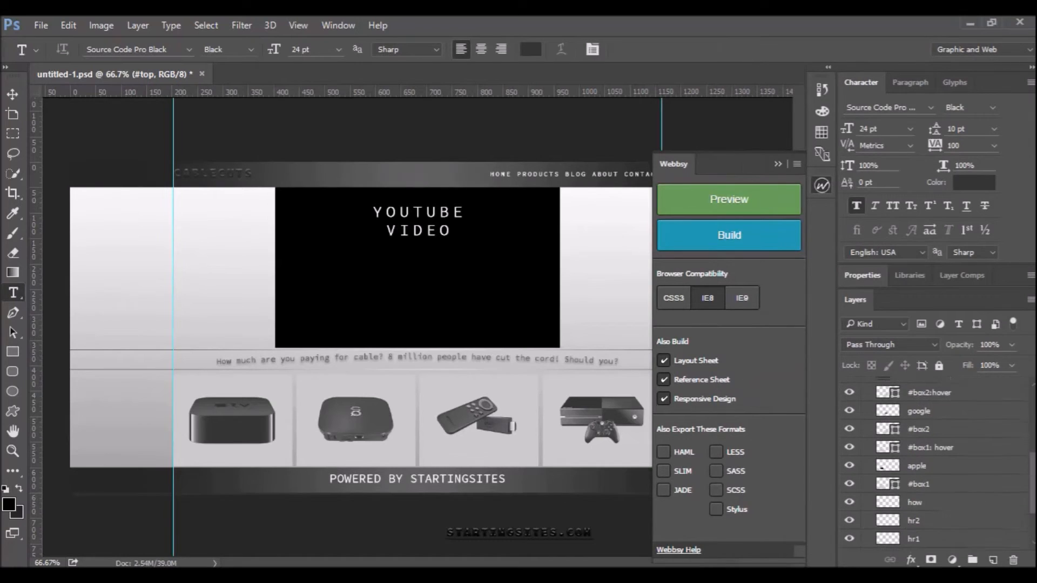
pyautogui.scroll(3, 1005, 438)
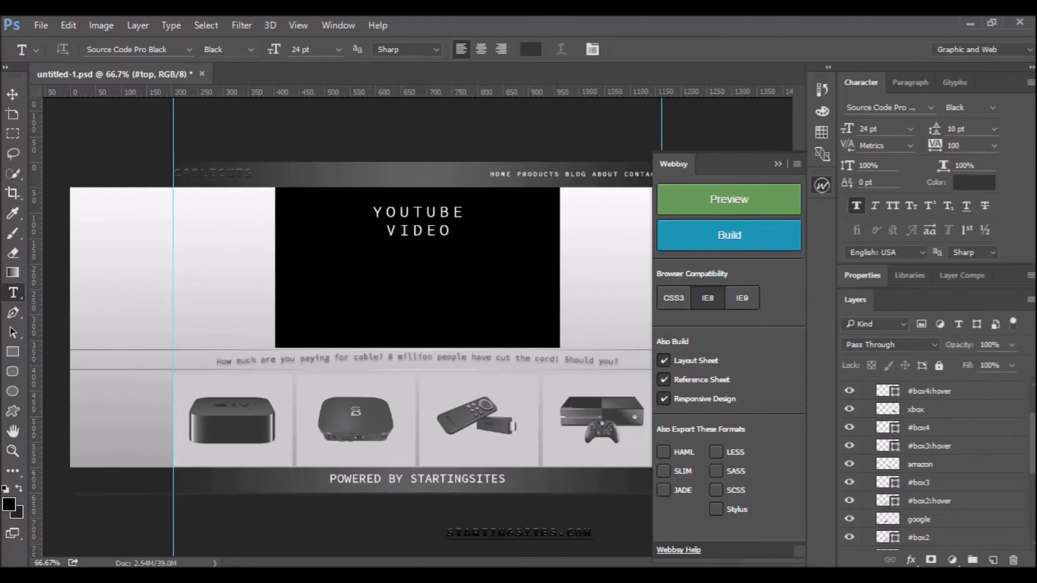
pyautogui.scroll(2, 997, 432)
pyautogui.click(866, 441)
pyautogui.click(868, 390)
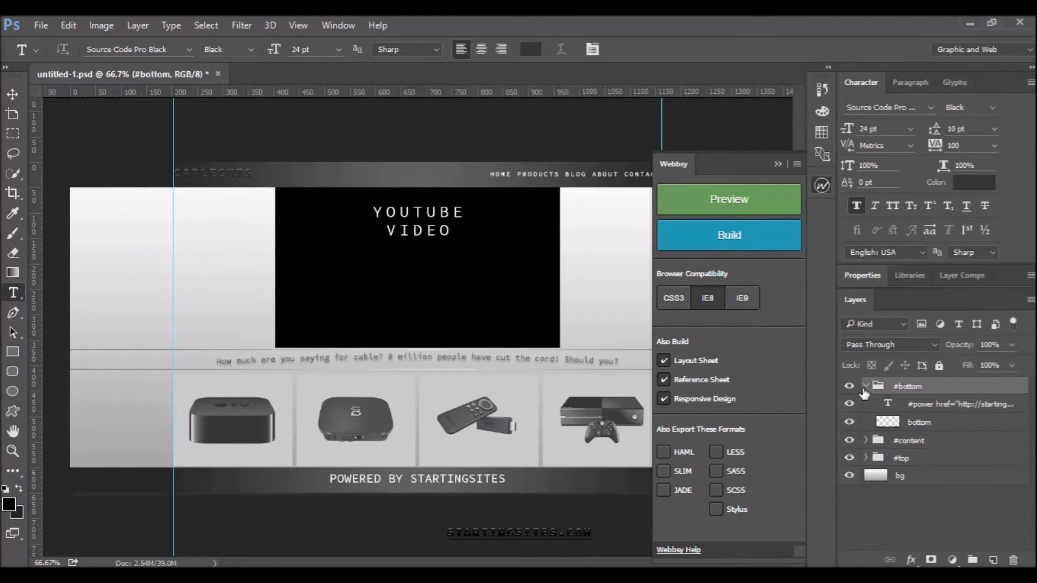
# Build the website with Webbsy and open the exported index HTML file in Microsoft Edge
pyautogui.click(770, 246)
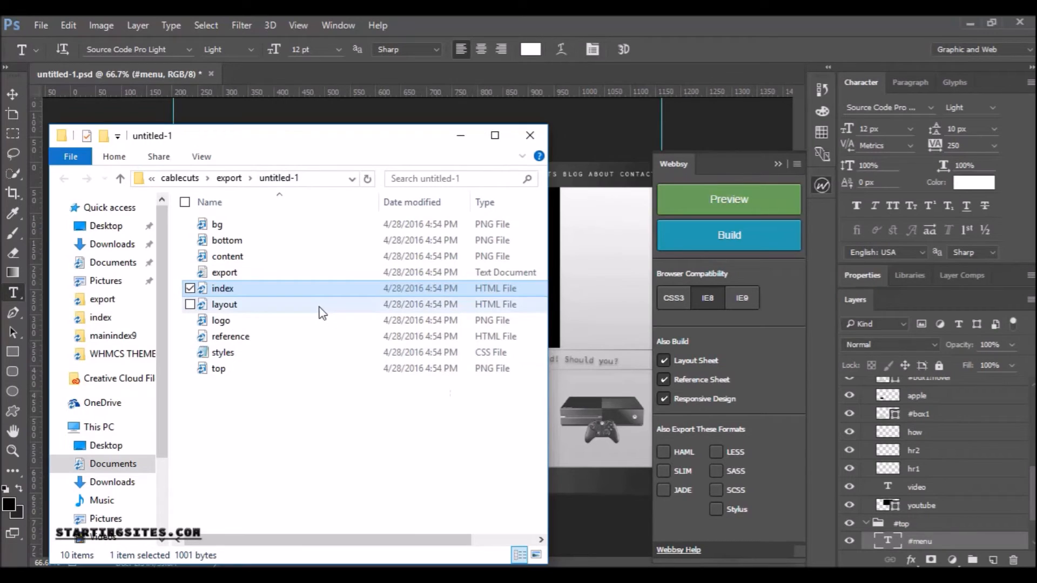
pyautogui.doubleClick(224, 290)
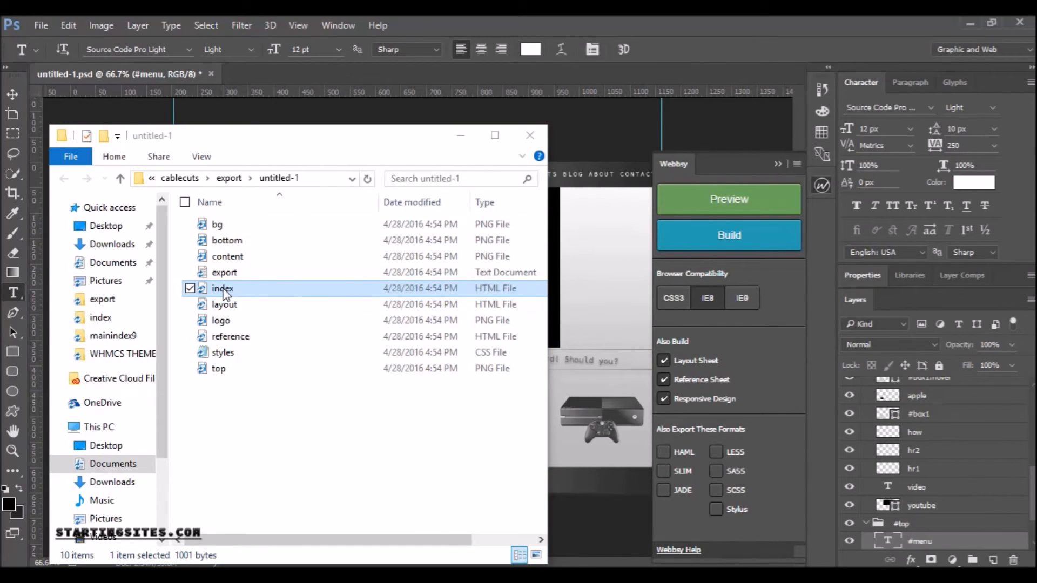
pyautogui.click(224, 291)
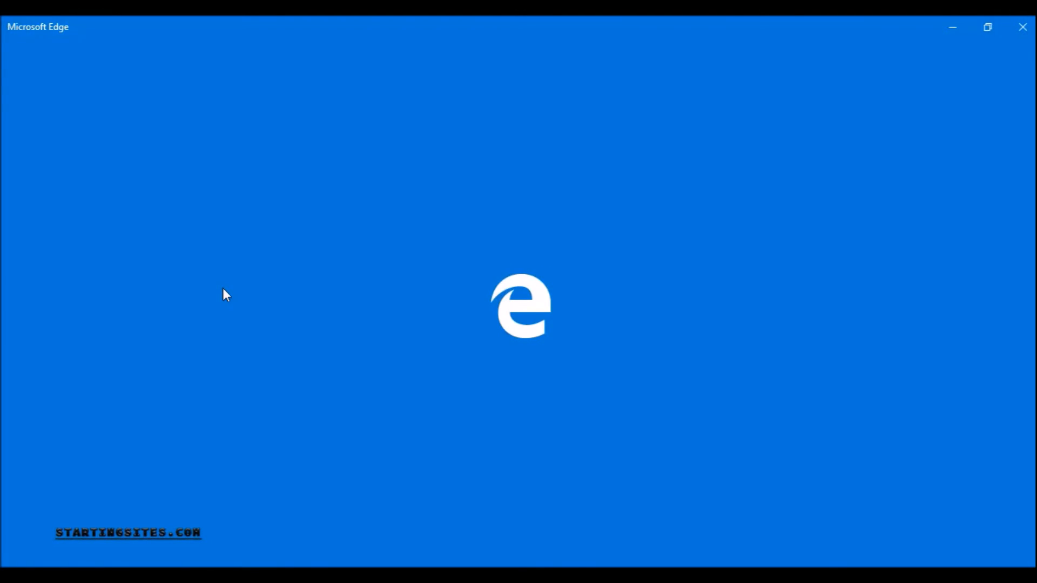